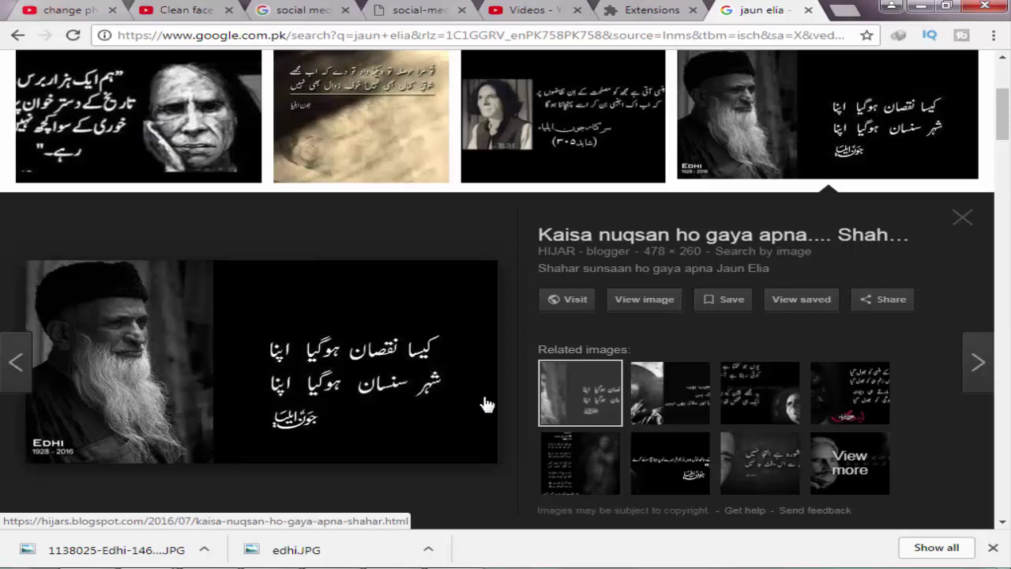
- Search Google Images for "abdul sattar edhi" in a new browser tab
scroll(466, 387, up, 2)
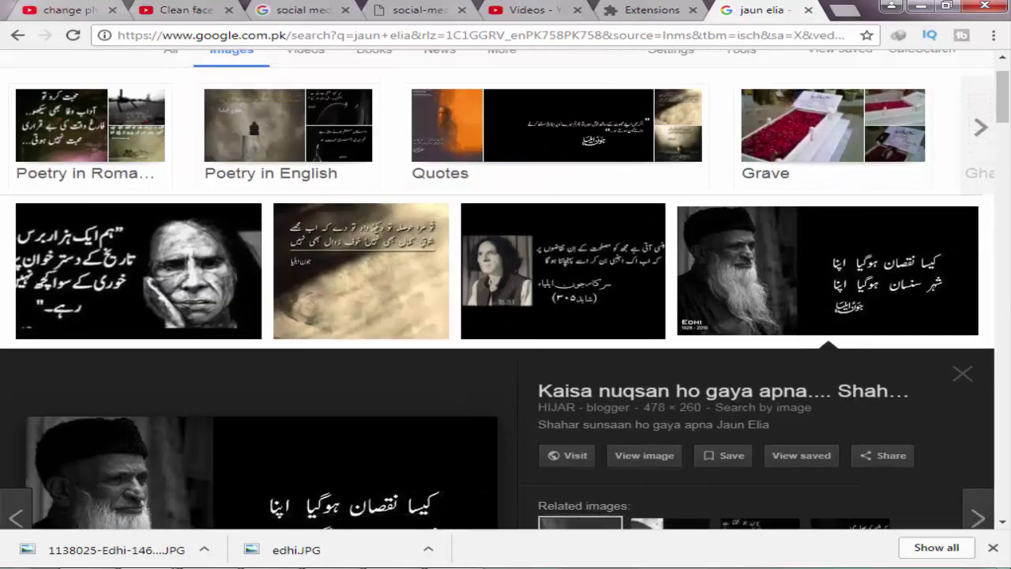
scroll(829, 289, down, 3)
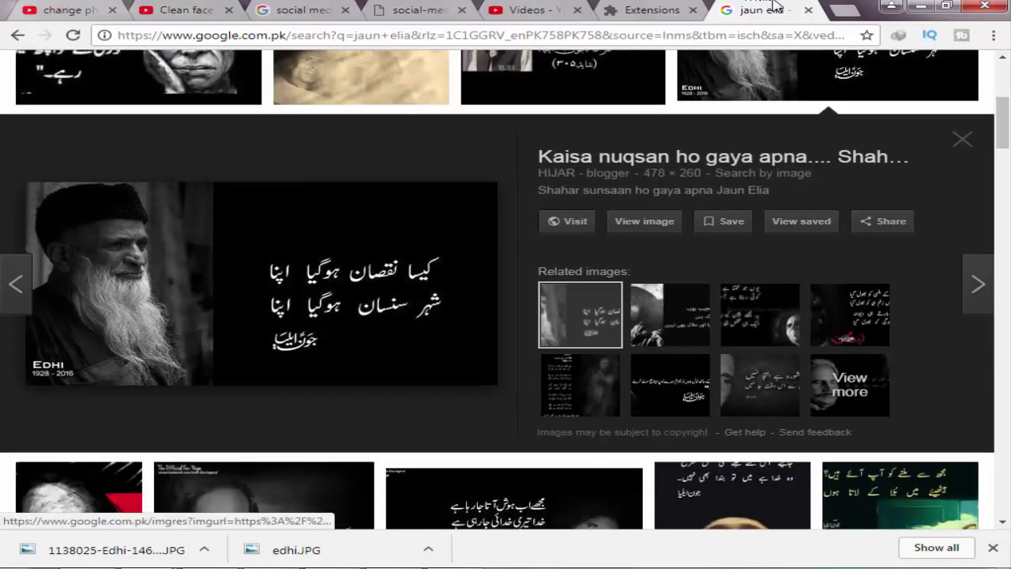
click(843, 11)
text(abdul sattar edhi)
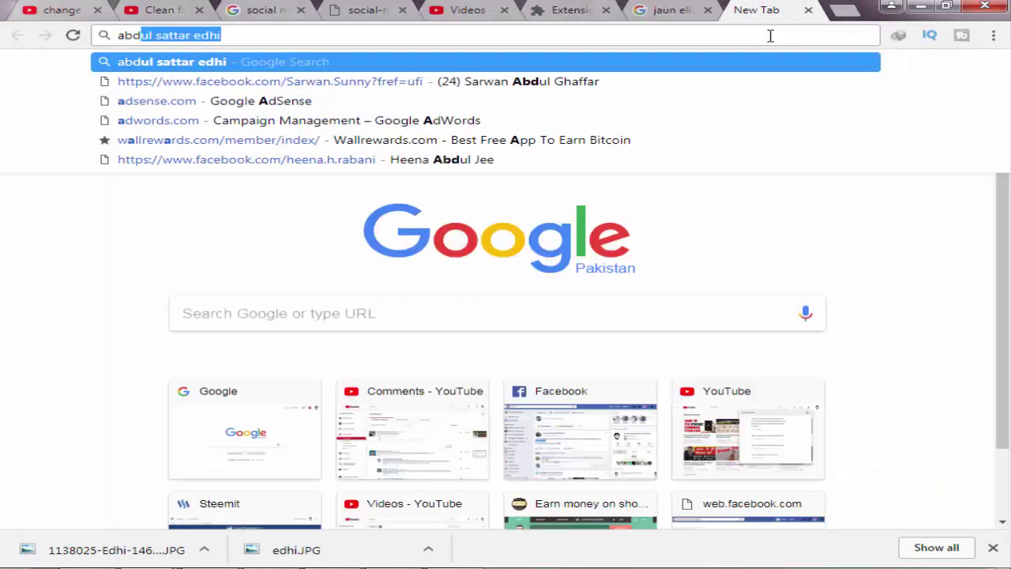
key(Return)
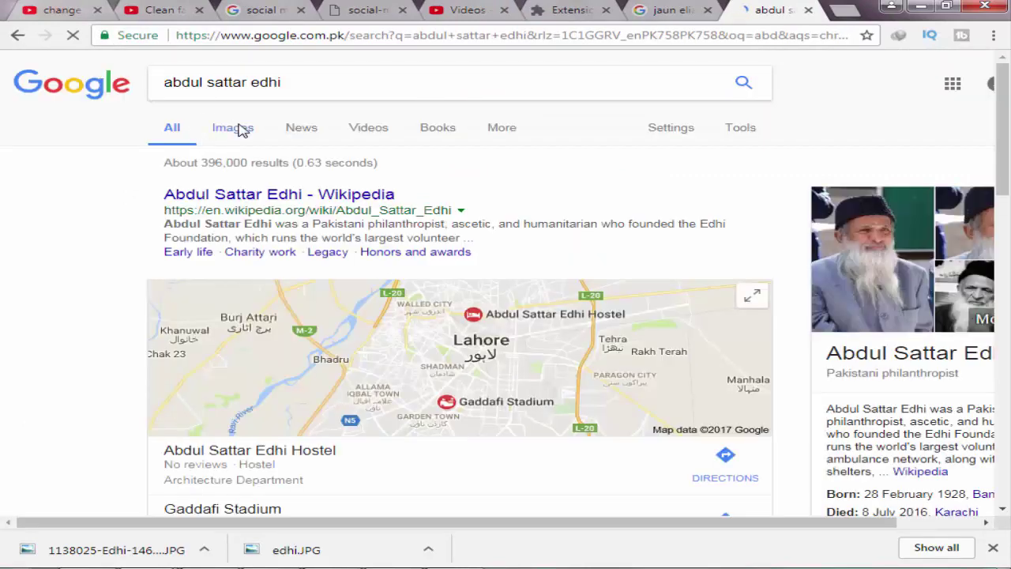
click(237, 129)
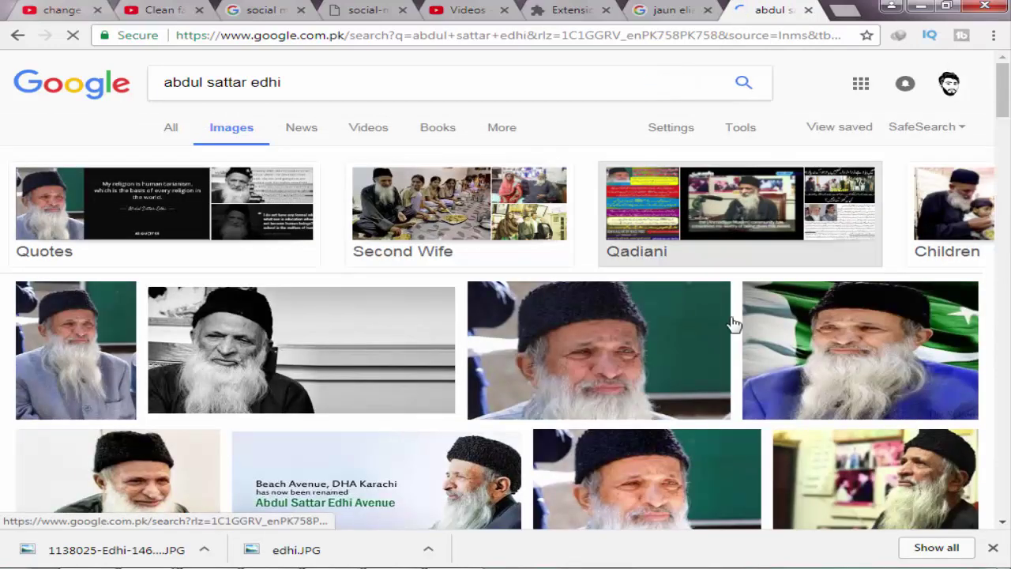
- Find the "The richest poor man!" portrait among the image results and open it on its own in a new tab
scroll(778, 335, down, 3)
scroll(594, 390, down, 3)
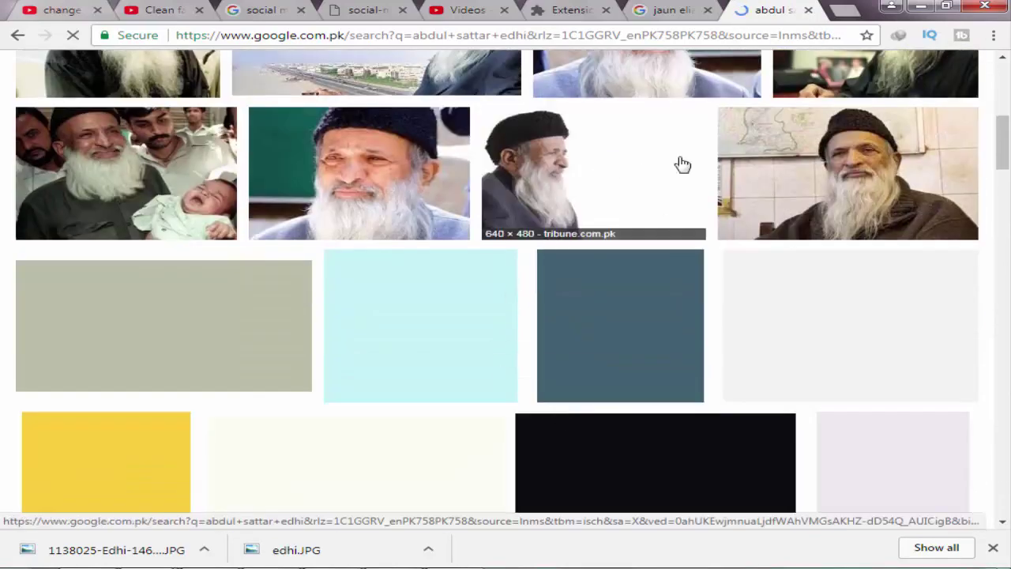
click(646, 192)
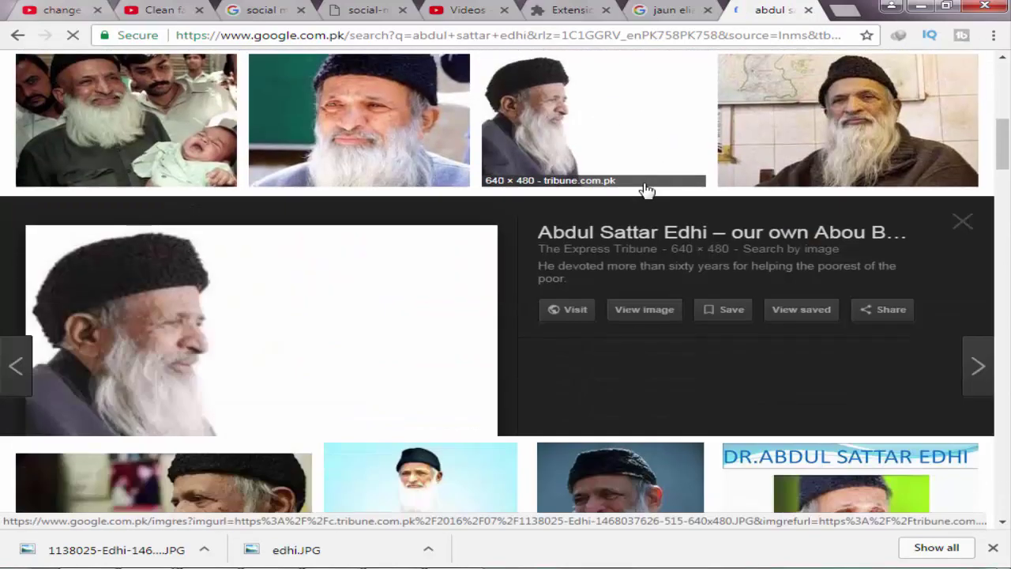
click(770, 377)
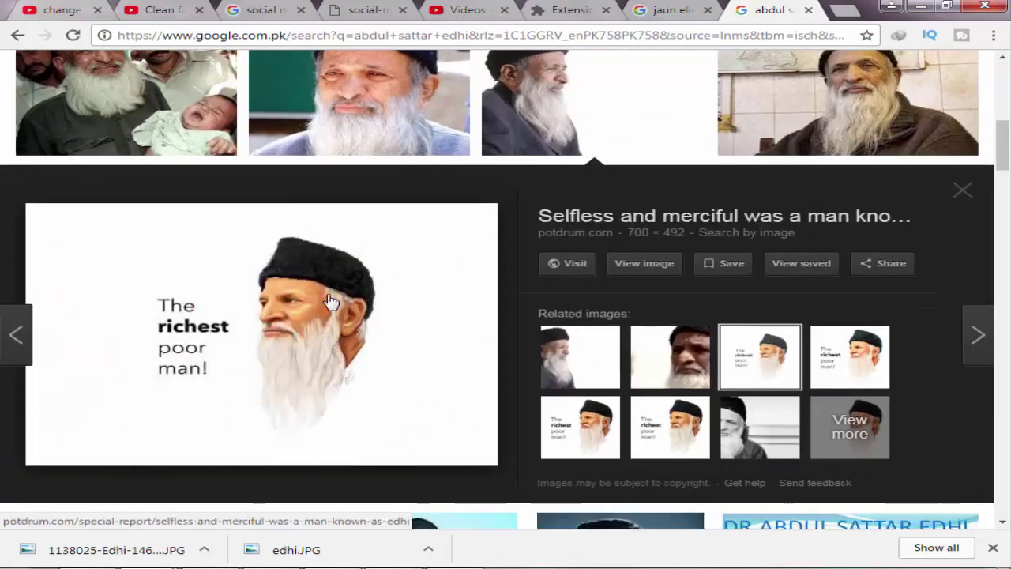
right_click(324, 352)
click(437, 210)
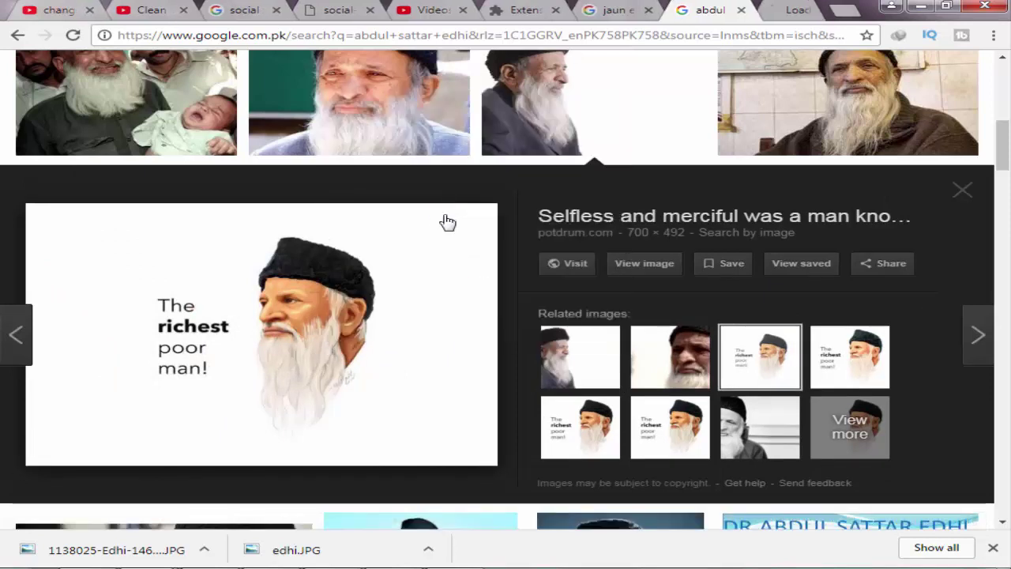
- Save the portrait image to the Desktop as a JPEG and close its tab
click(780, 10)
right_click(399, 190)
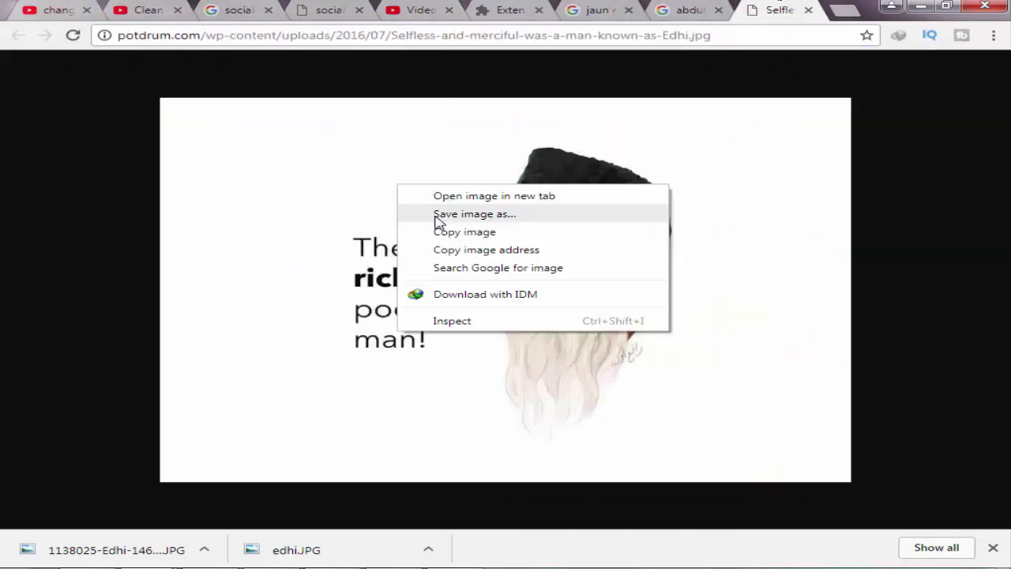
click(445, 213)
click(75, 139)
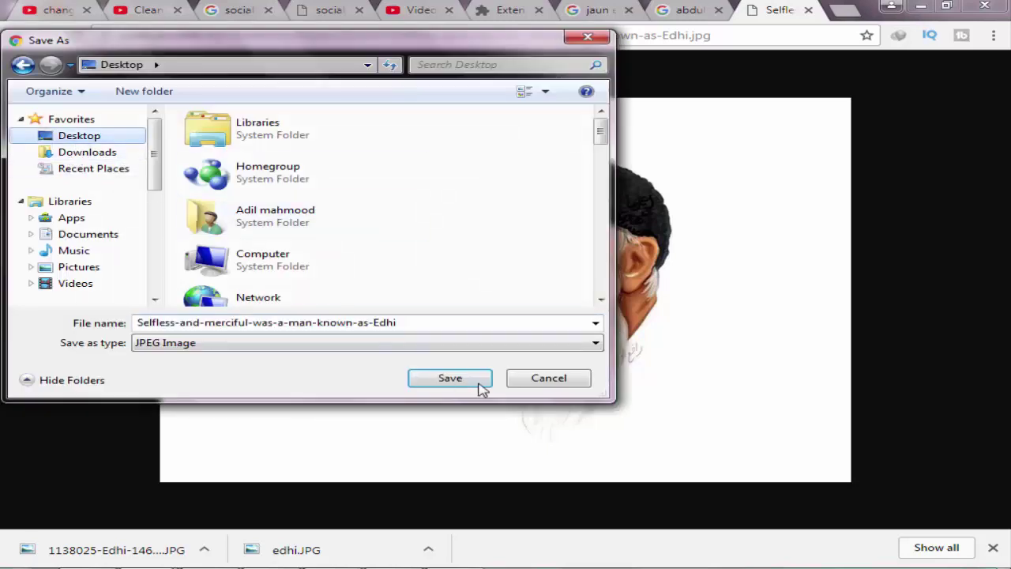
click(449, 378)
click(808, 10)
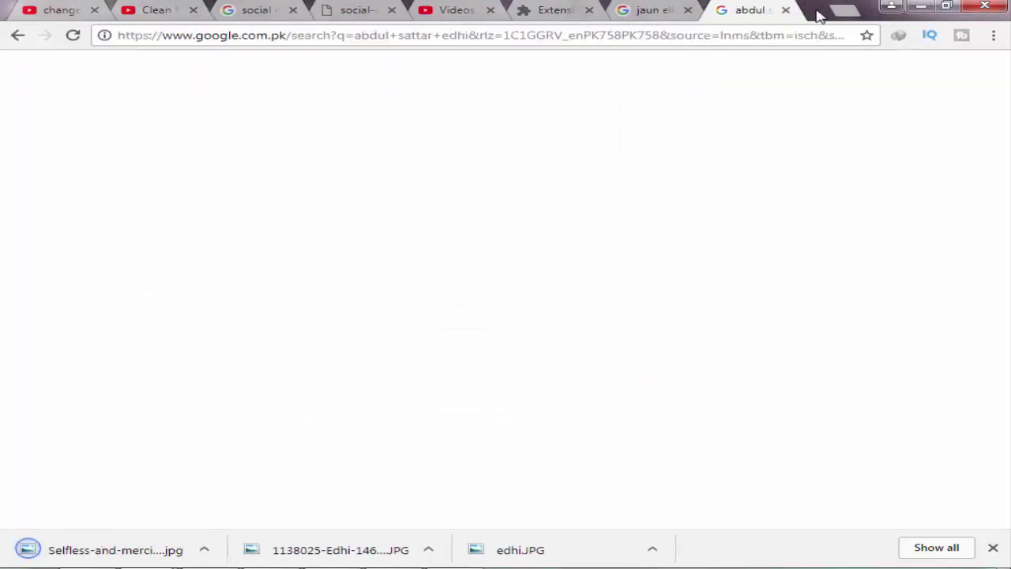
- Open the saved Selfless-and-merciful image from the desktop in Photoshop and close the two older documents
click(919, 6)
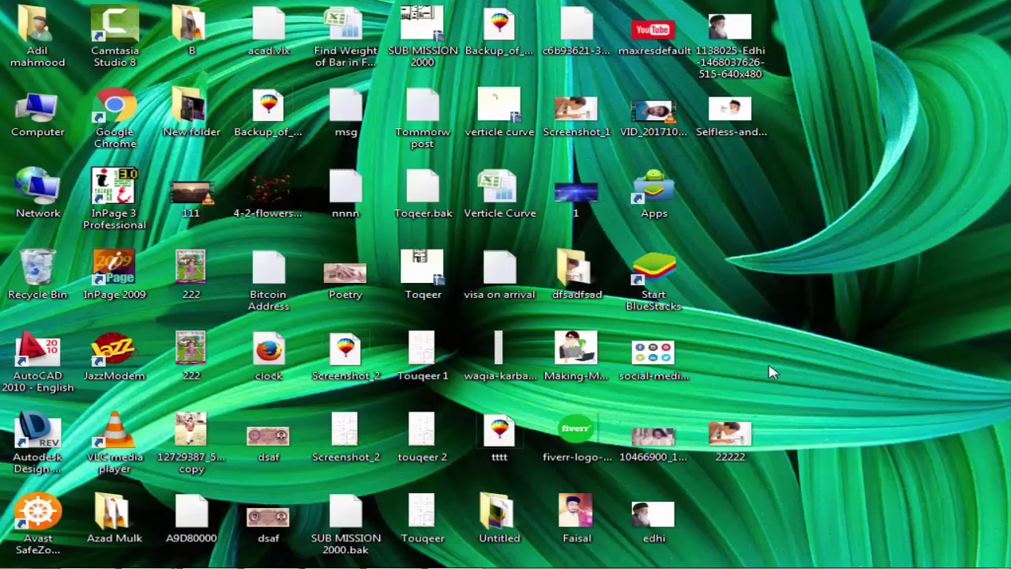
drag(734, 148, 609, 45)
click(310, 55)
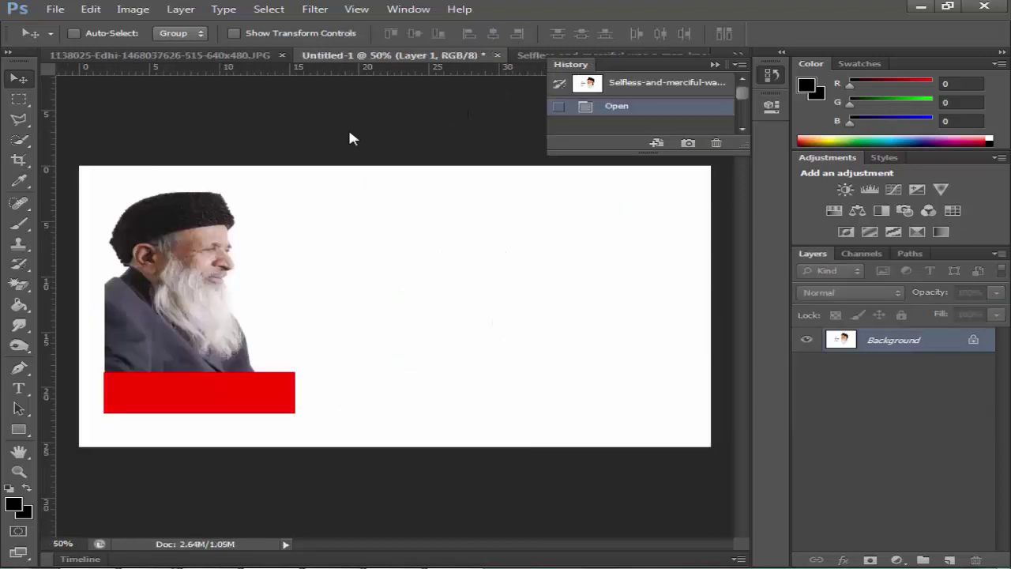
click(556, 224)
click(254, 55)
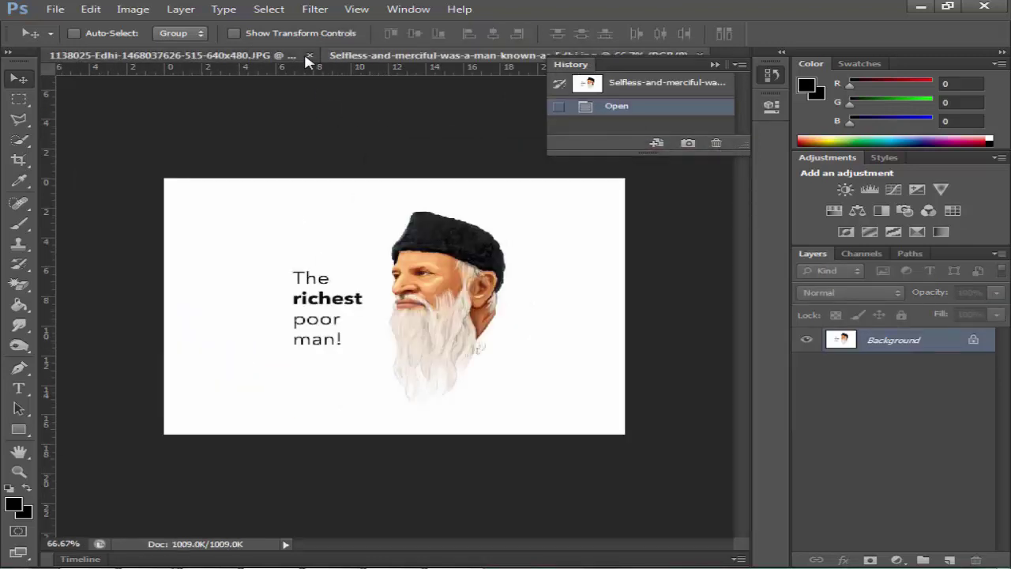
click(310, 55)
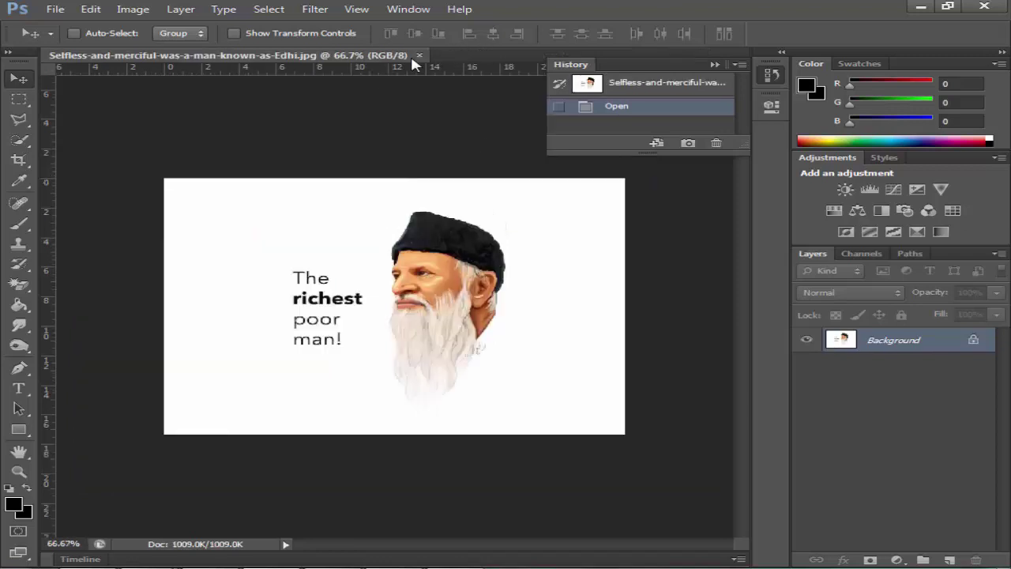
- Create a new 1280 × 720 pixel RGB document with a white background
key(ctrl+n)
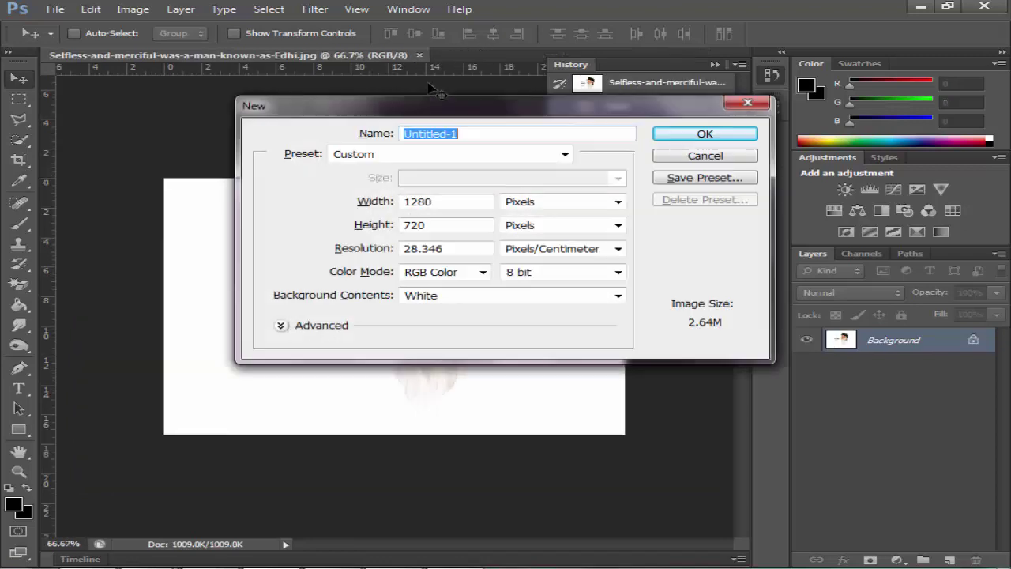
key(Return)
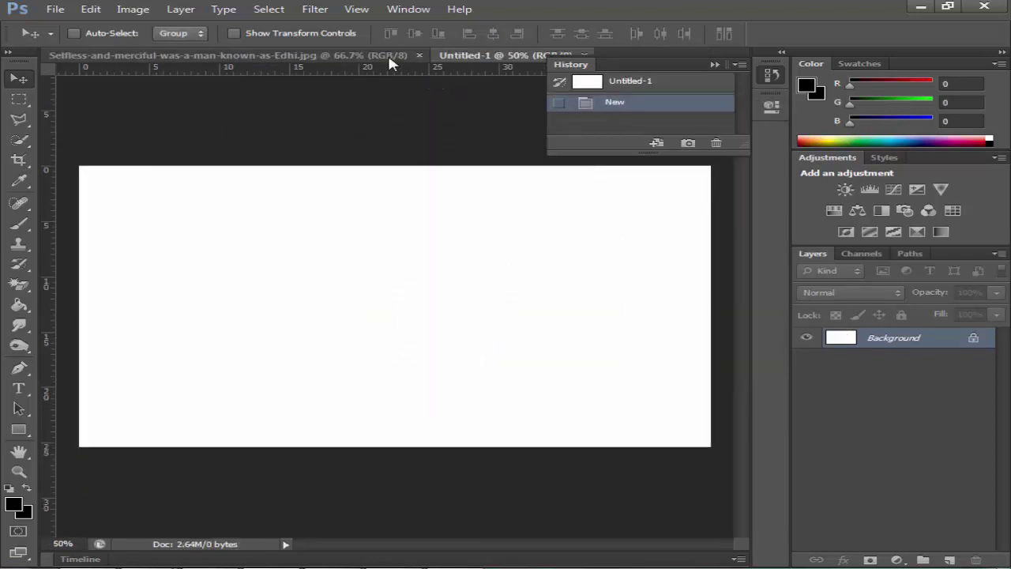
- Crop the portrait image closely around the head and beard, cutting off the caption text
key(c)
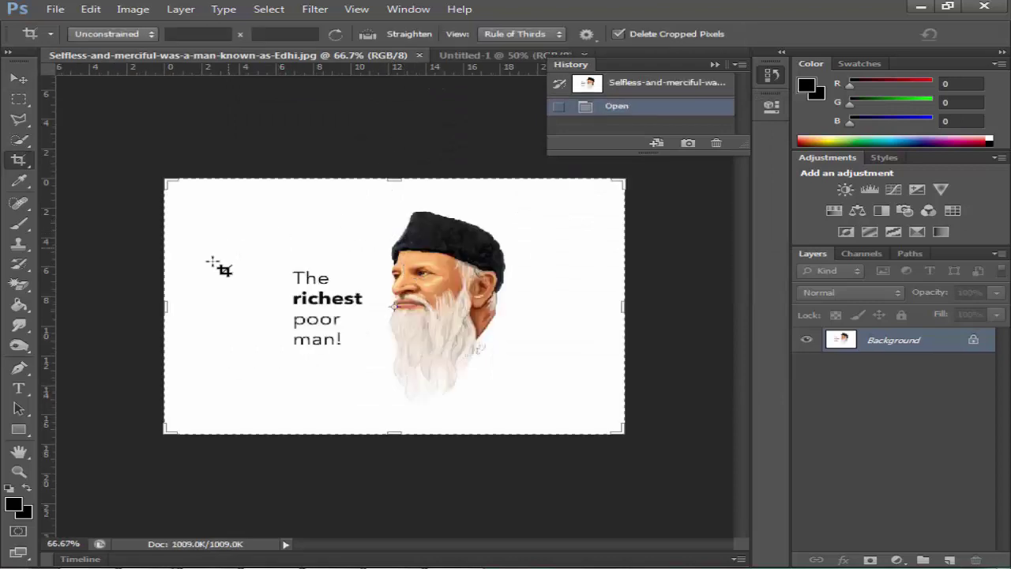
drag(171, 306, 267, 307)
drag(520, 306, 469, 308)
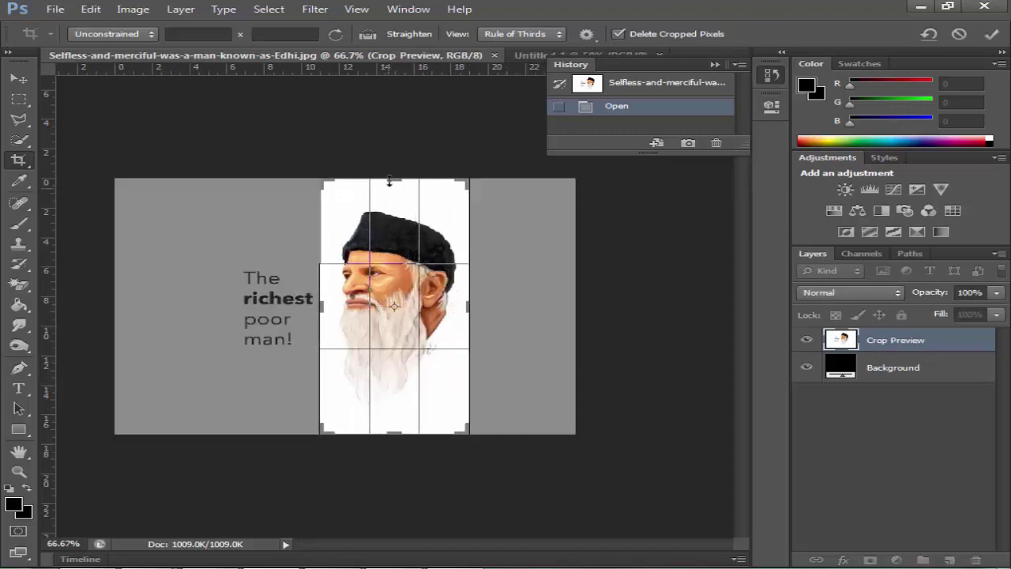
drag(389, 182, 395, 195)
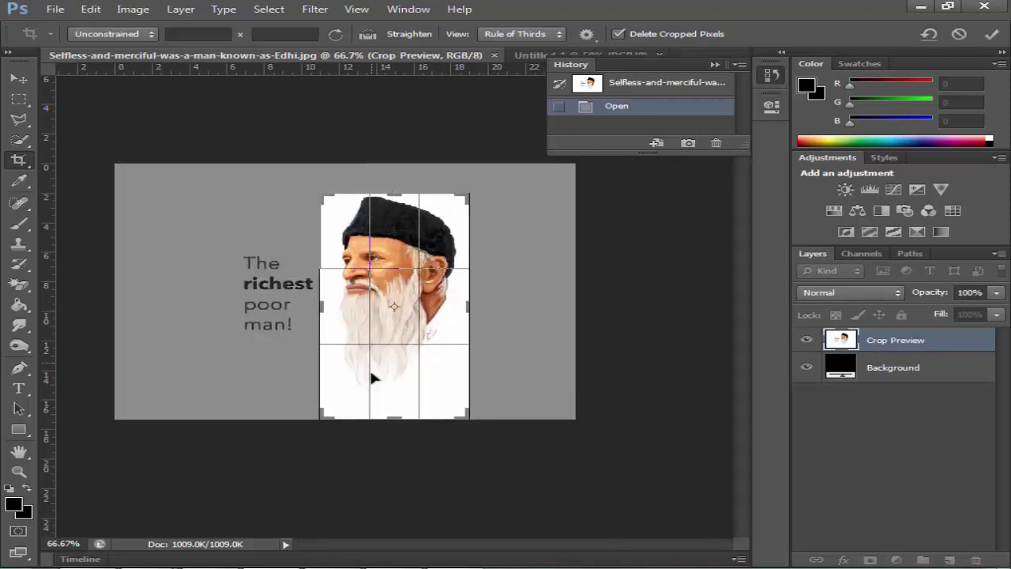
drag(395, 417, 395, 405)
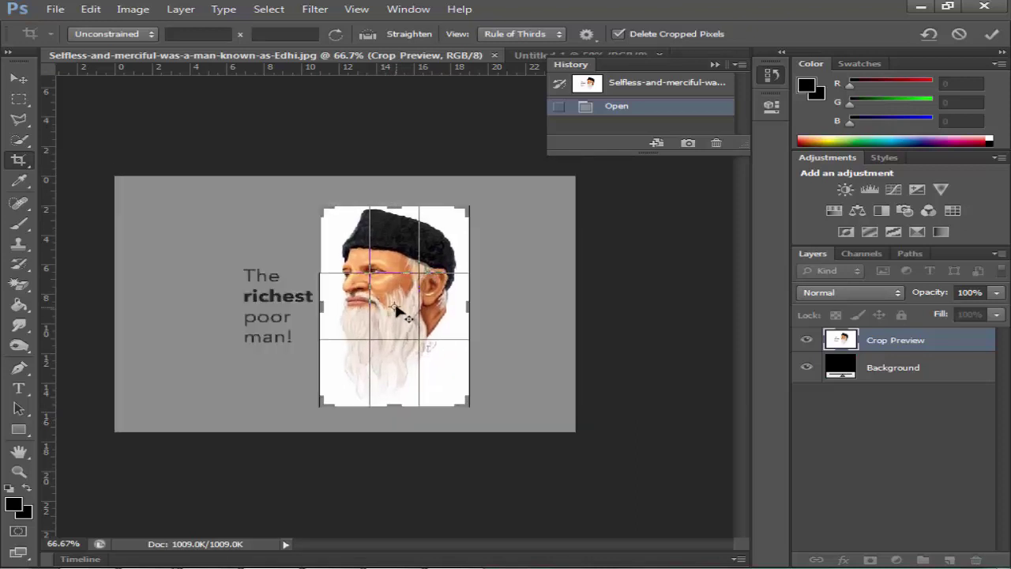
key(Return)
- Move the cropped portrait into the Untitled-1 document and place it in the left part of the canvas
key(v)
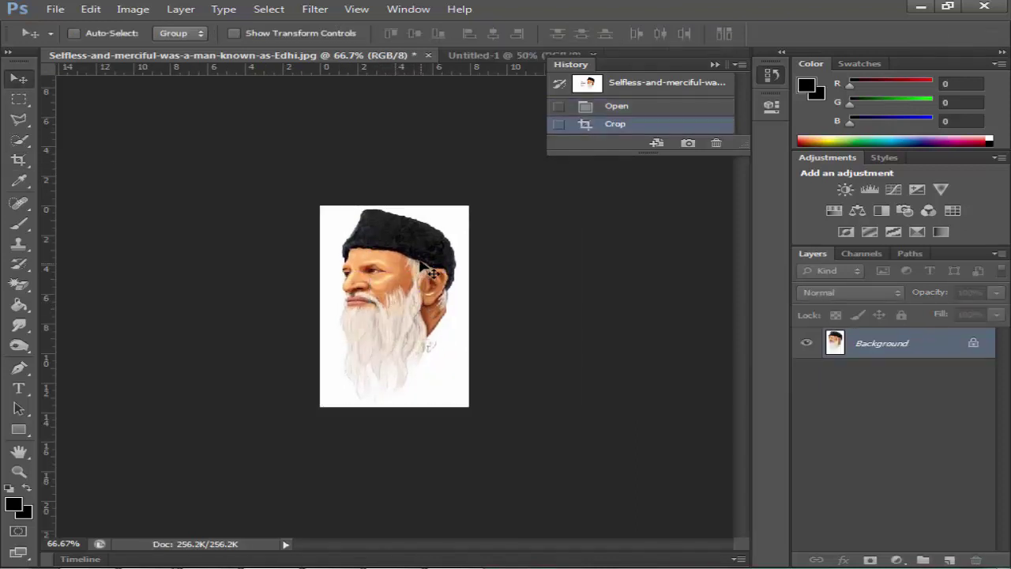
drag(461, 63, 422, 242)
drag(332, 282, 169, 312)
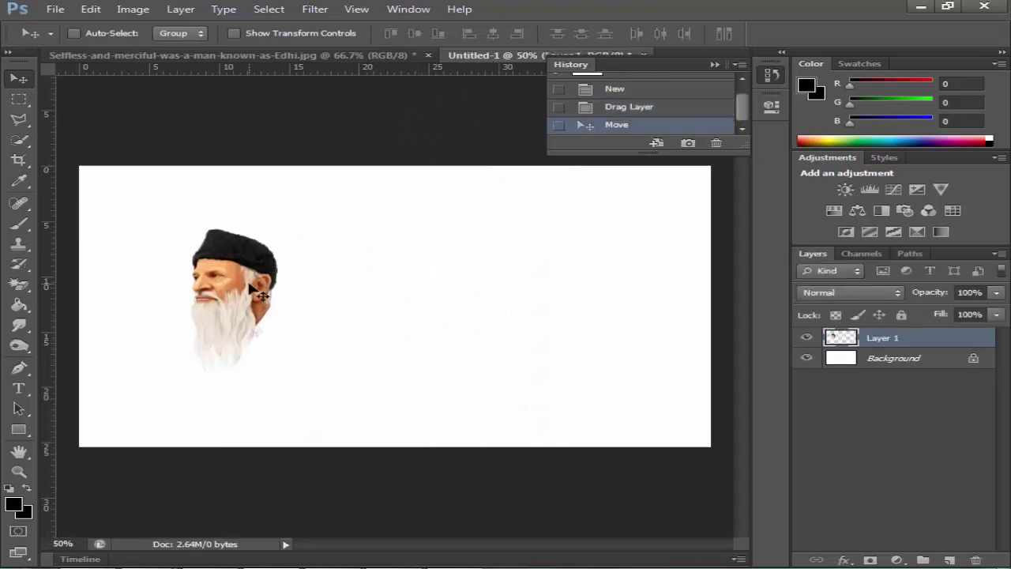
- Flip the portrait layer horizontally with Free Transform, enlarge it and apply the transform
key(ctrl+t)
right_click(251, 285)
click(345, 521)
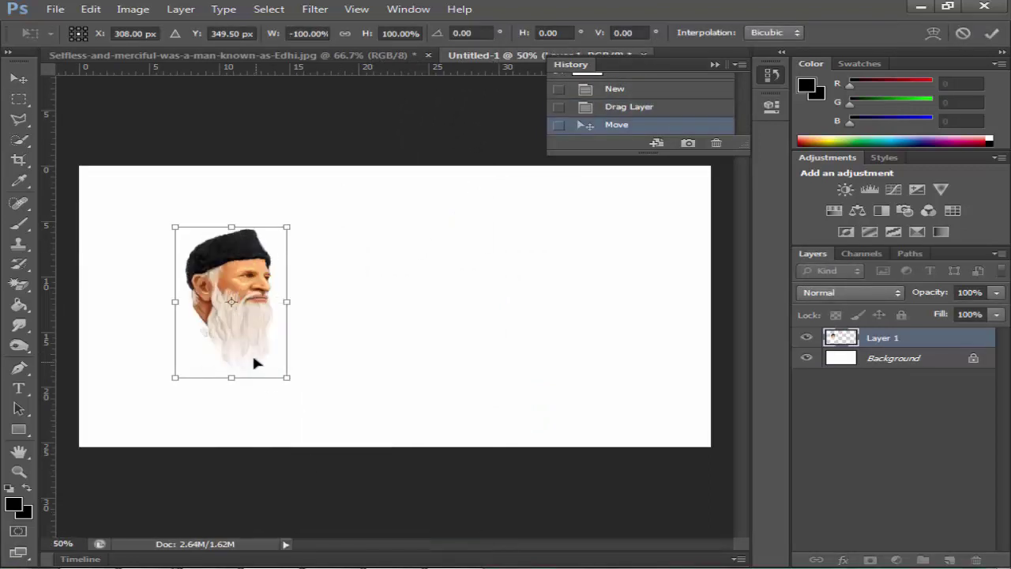
drag(286, 378, 237, 333)
key(Return)
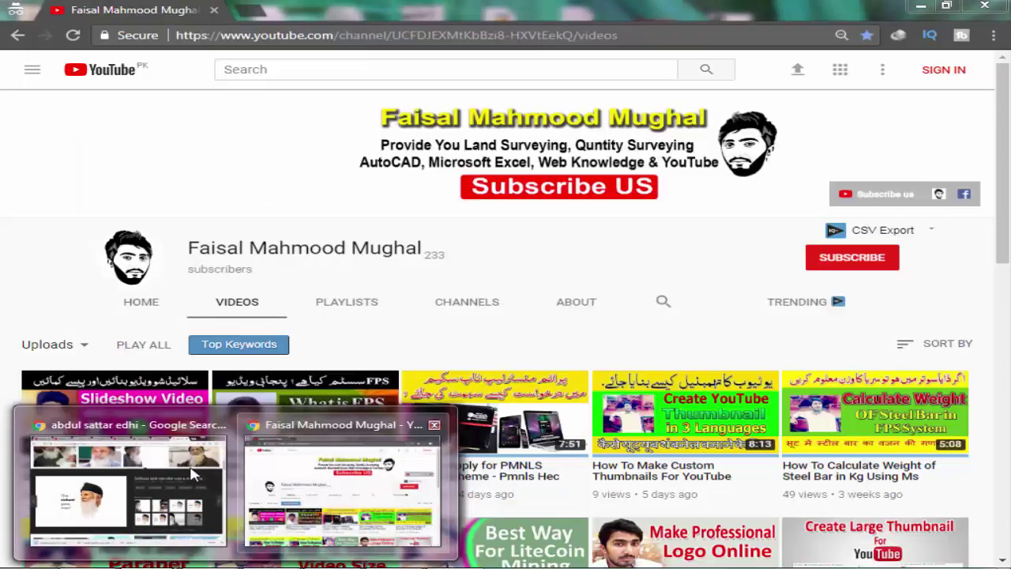
- Switch to the browser and review the Urdu verse in the Jaun Elia image results
click(192, 474)
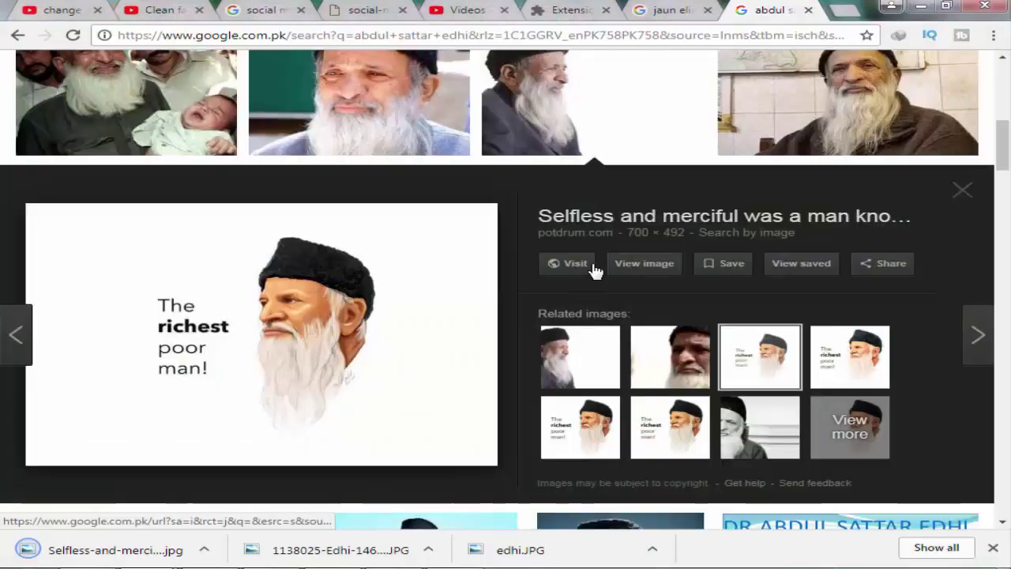
scroll(409, 309, up, 5)
click(689, 7)
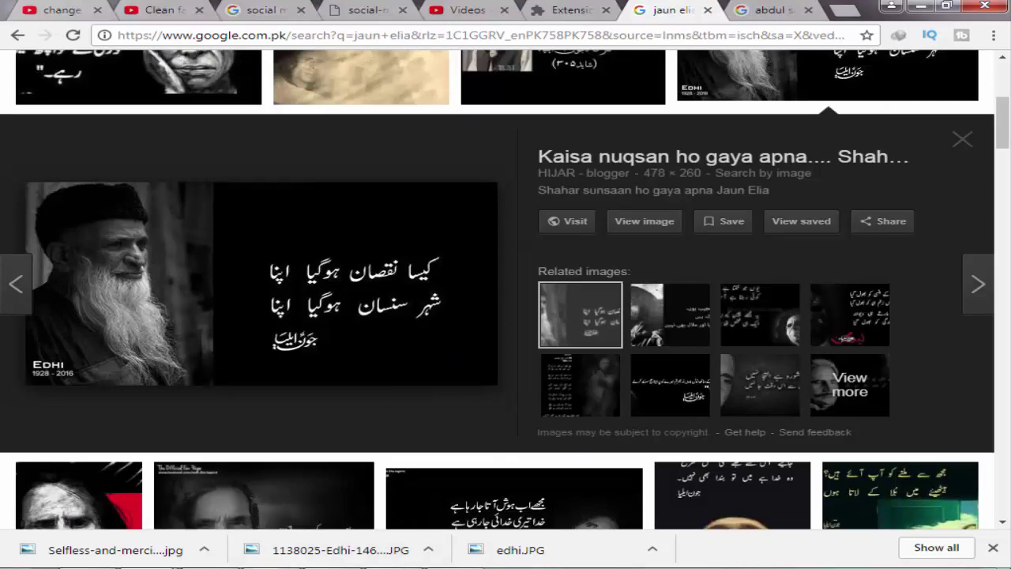
click(271, 482)
- Start a text layer beside the portrait in Photoshop and switch the keyboard language to Urdu (Islamic Republic of Pakistan)
key(t)
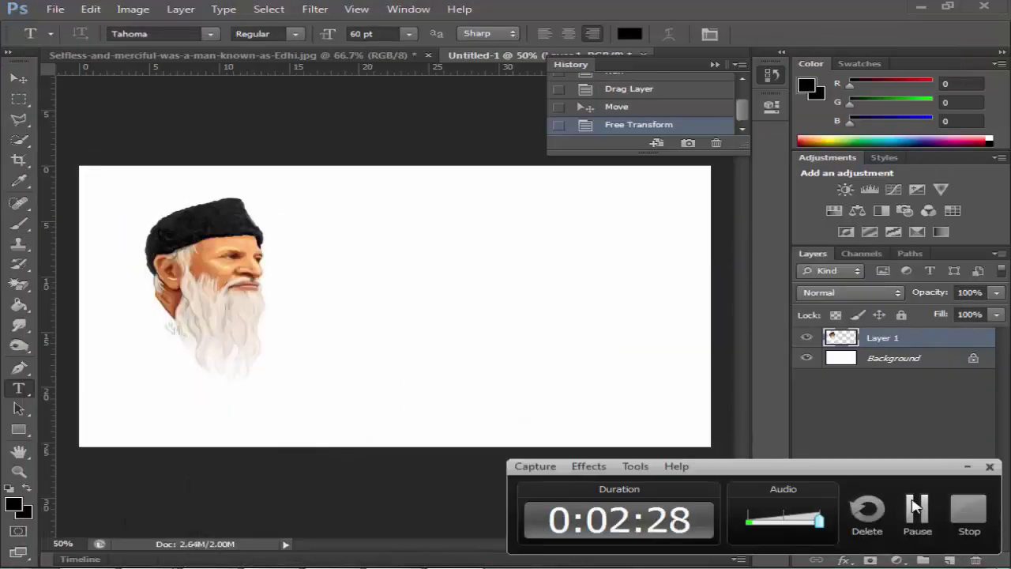
click(914, 506)
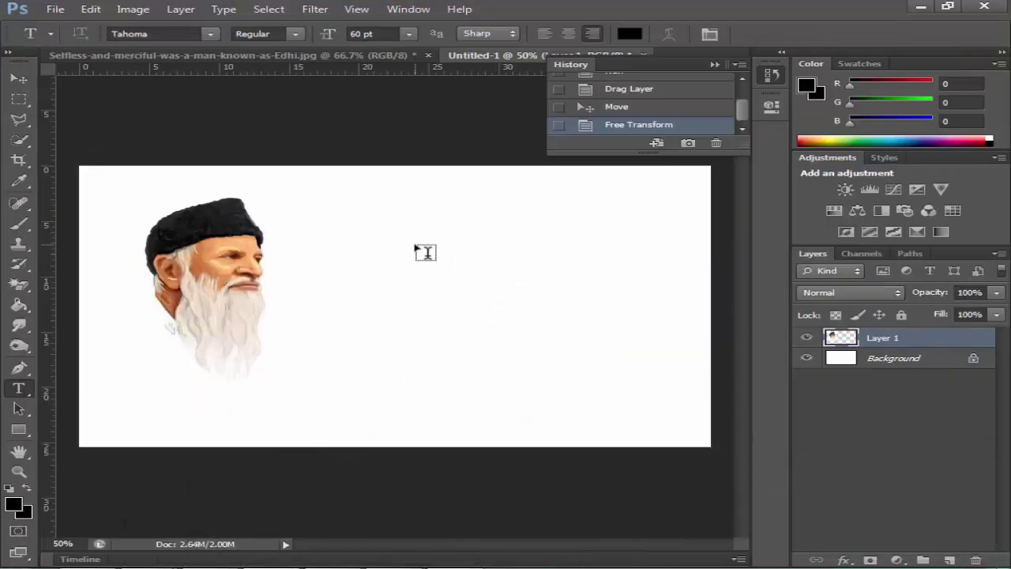
click(470, 265)
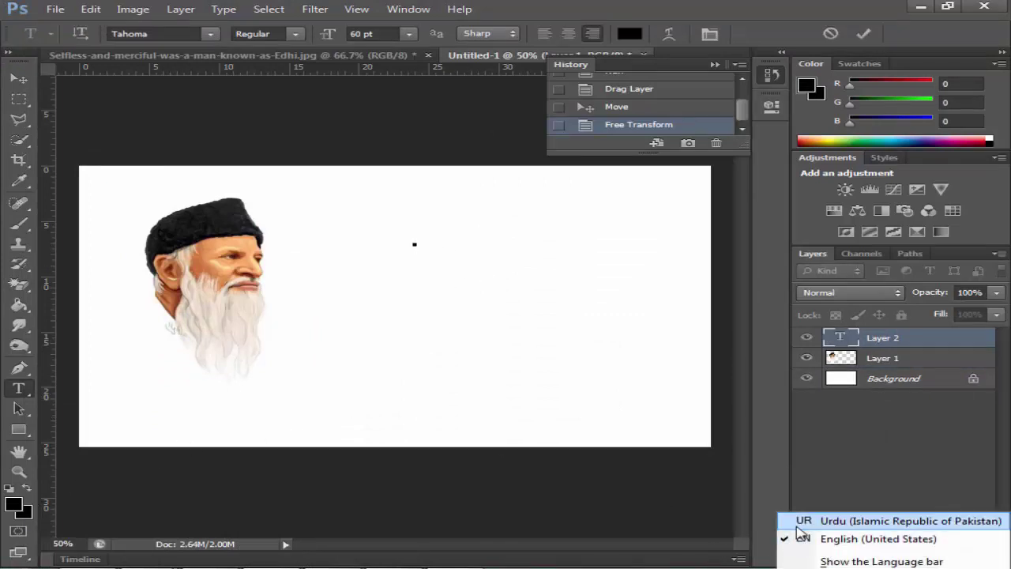
click(798, 521)
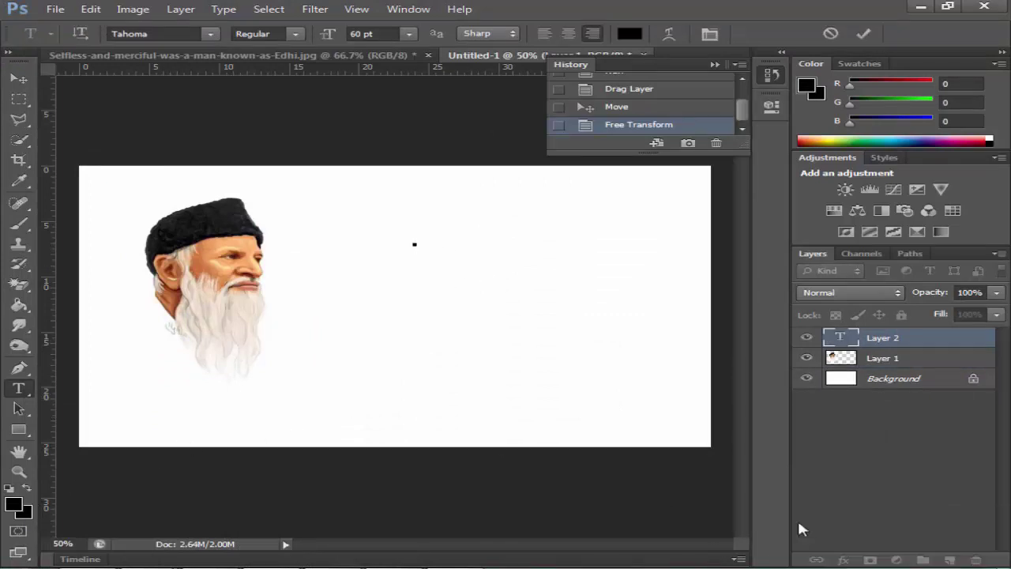
- Set the font of the new text layer to 1 MUHAMMADI QURANIC
click(199, 35)
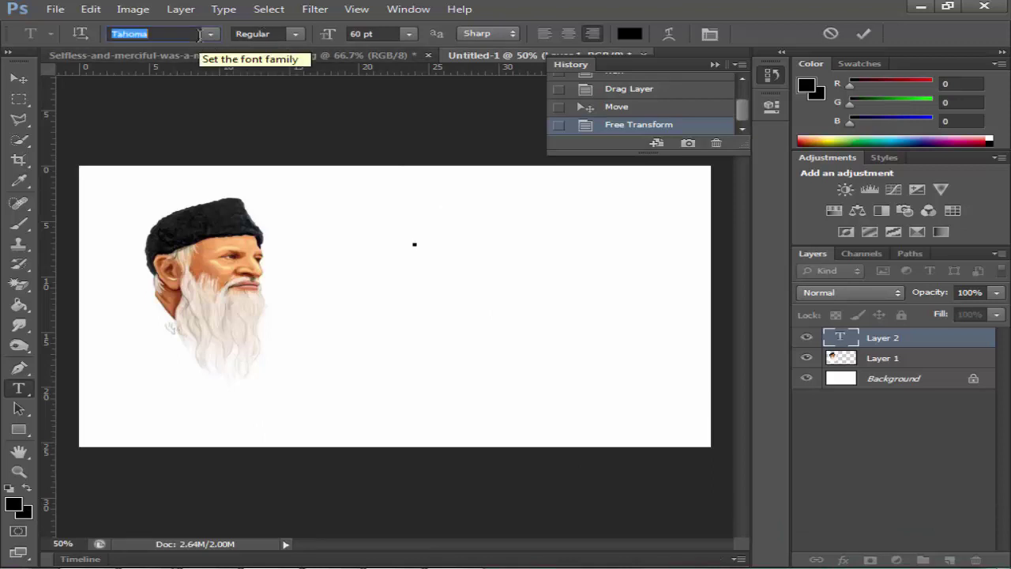
click(778, 565)
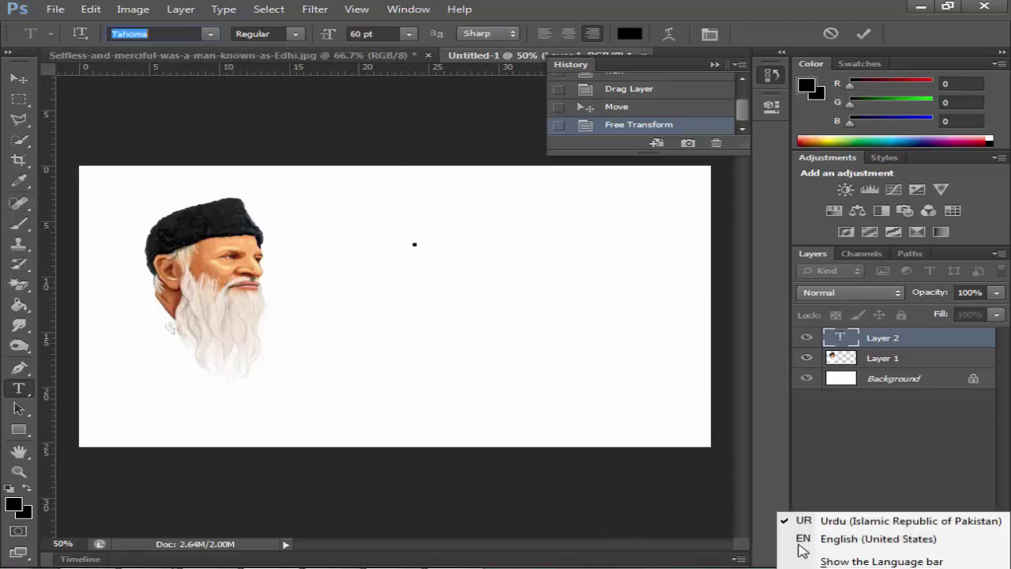
click(207, 35)
click(207, 35)
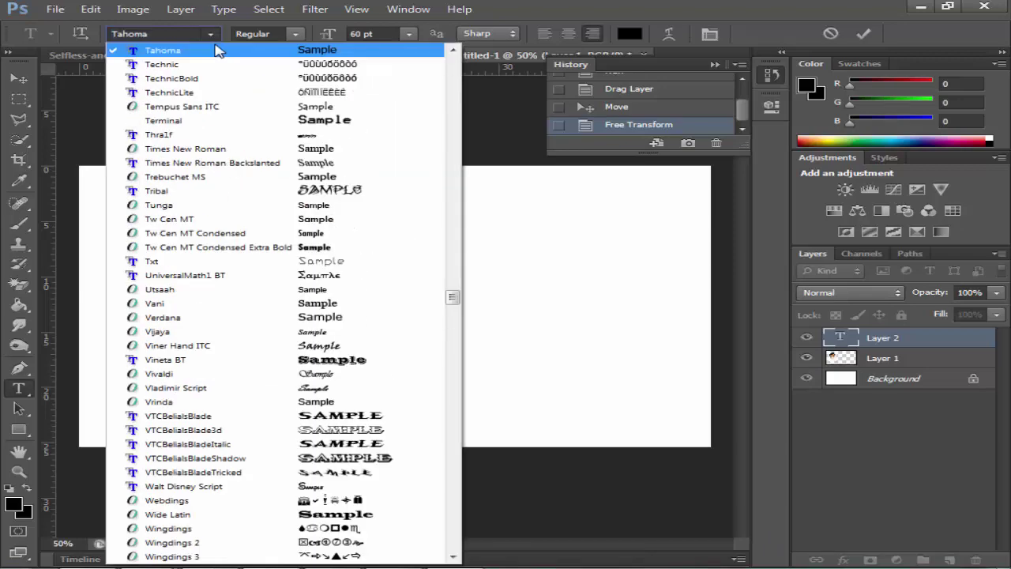
drag(451, 296, 457, 48)
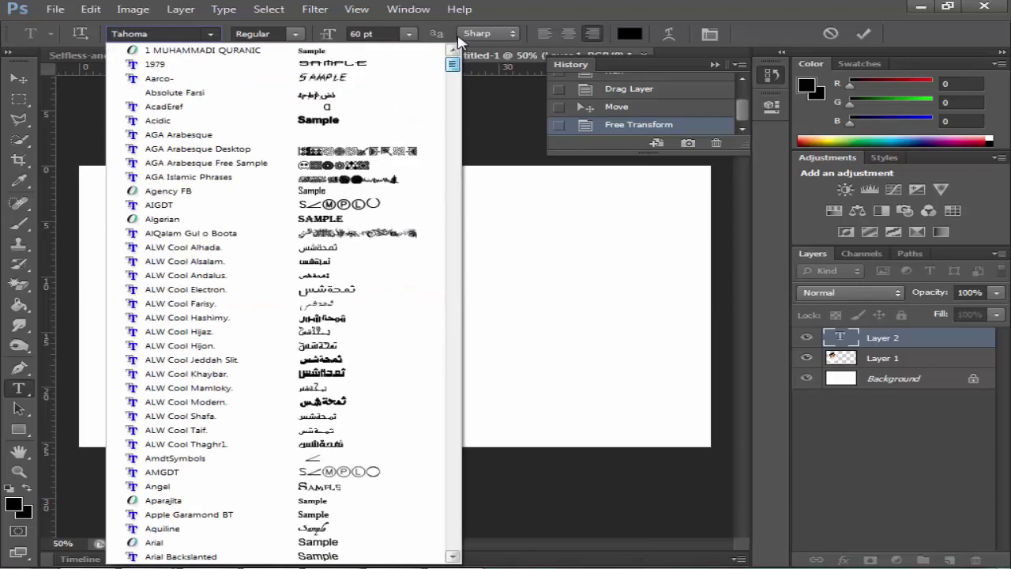
click(430, 50)
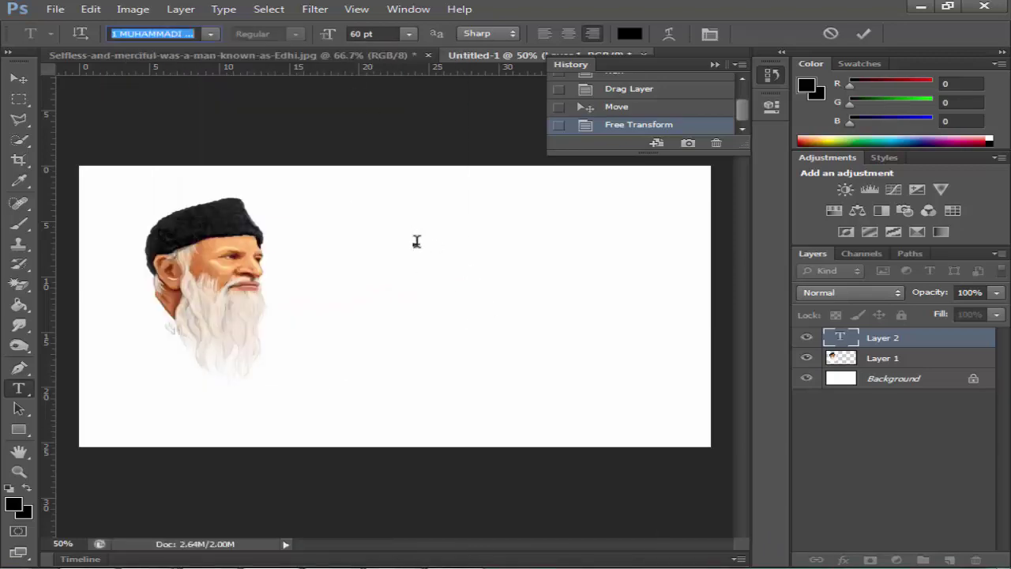
key(Down)
key(Return)
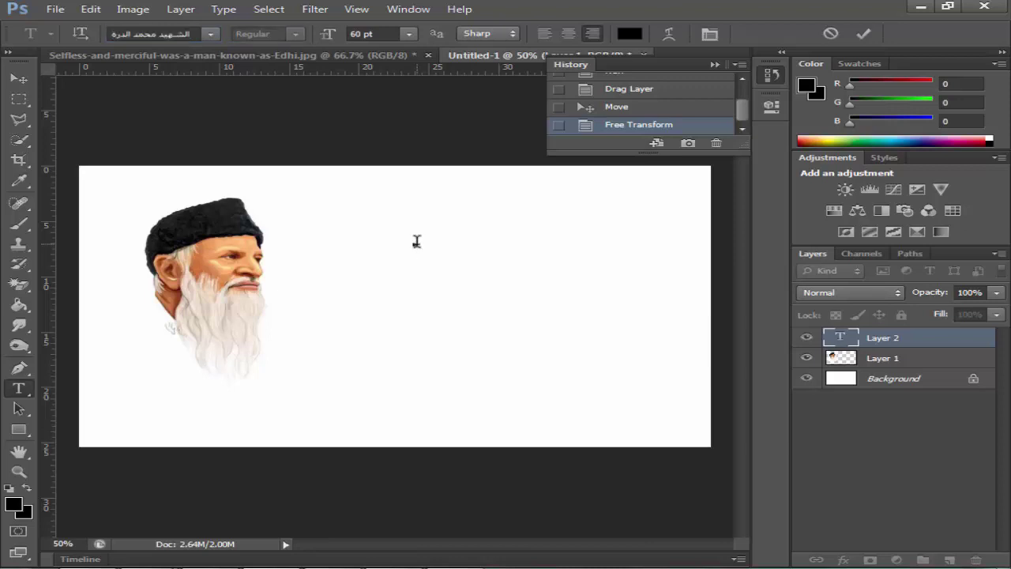
click(207, 34)
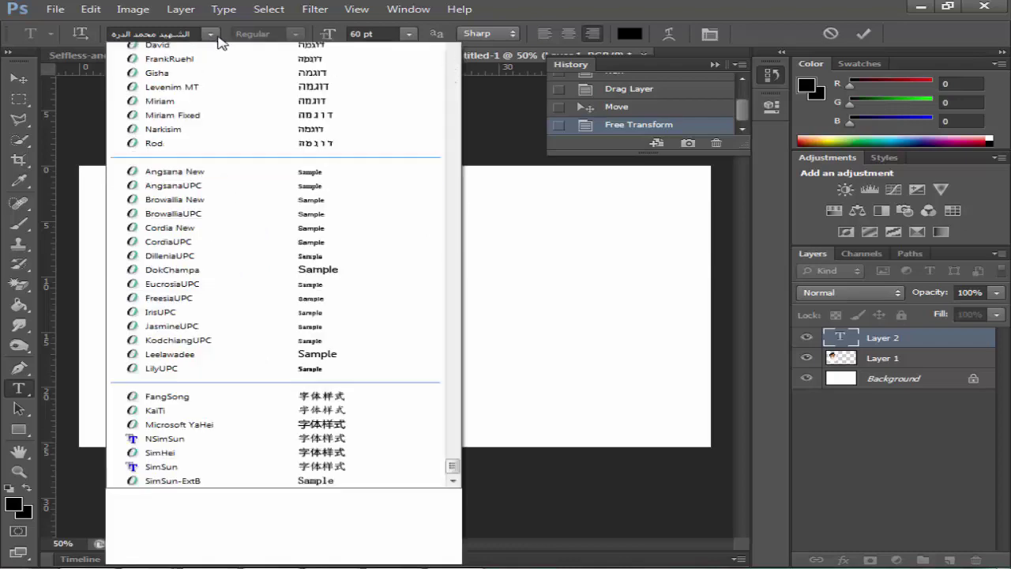
drag(451, 544, 452, 57)
click(397, 50)
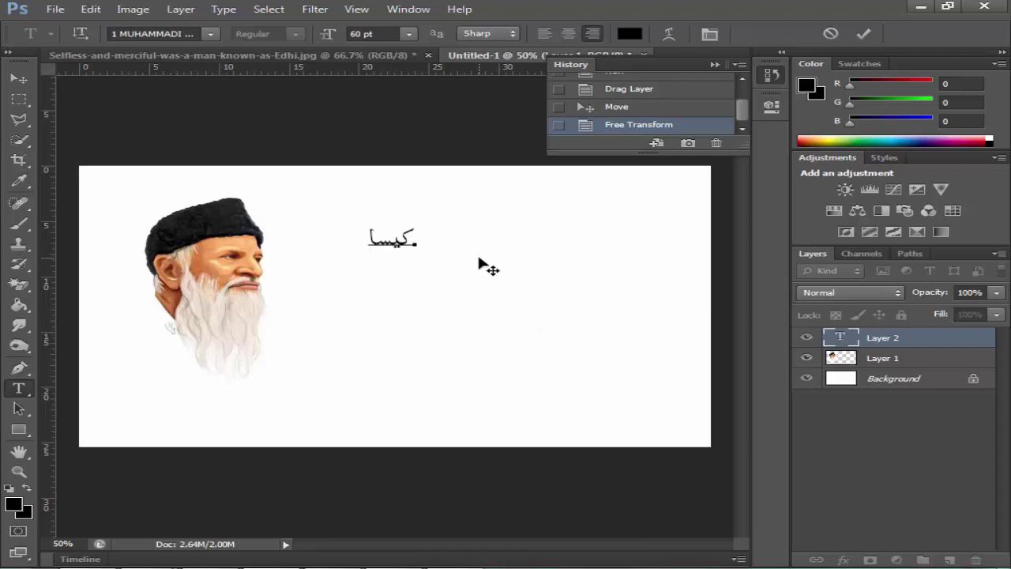
- Enter the first verse line "کیسا نقصان ہو گیا اپنا" in the text layer and commit it
text(نقصان ہو گیا اپ)
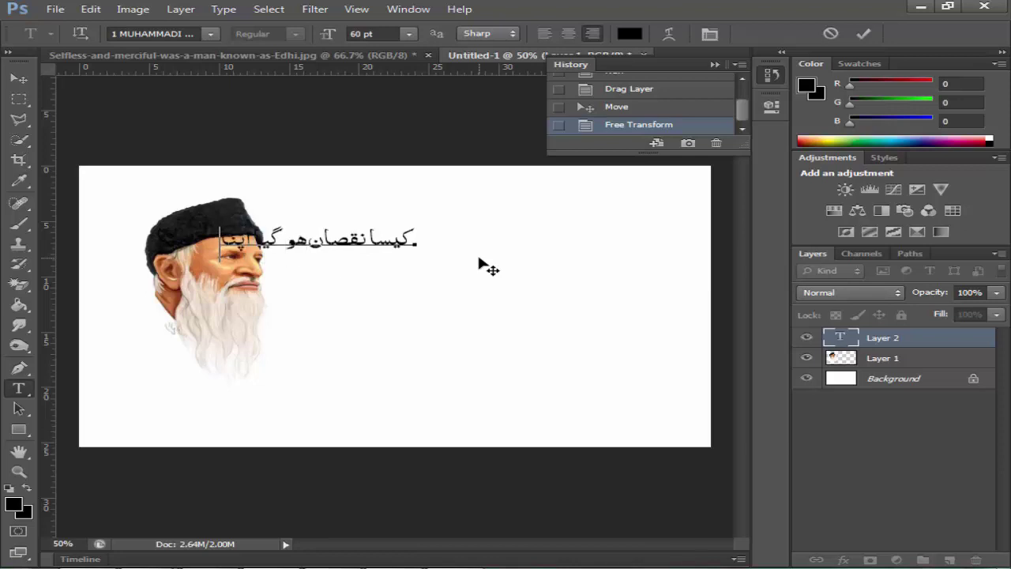
key(ctrl+Return)
- Move the verse line to the upper right of the canvas, clear of the portrait, and enlarge it with Free Transform
key(v)
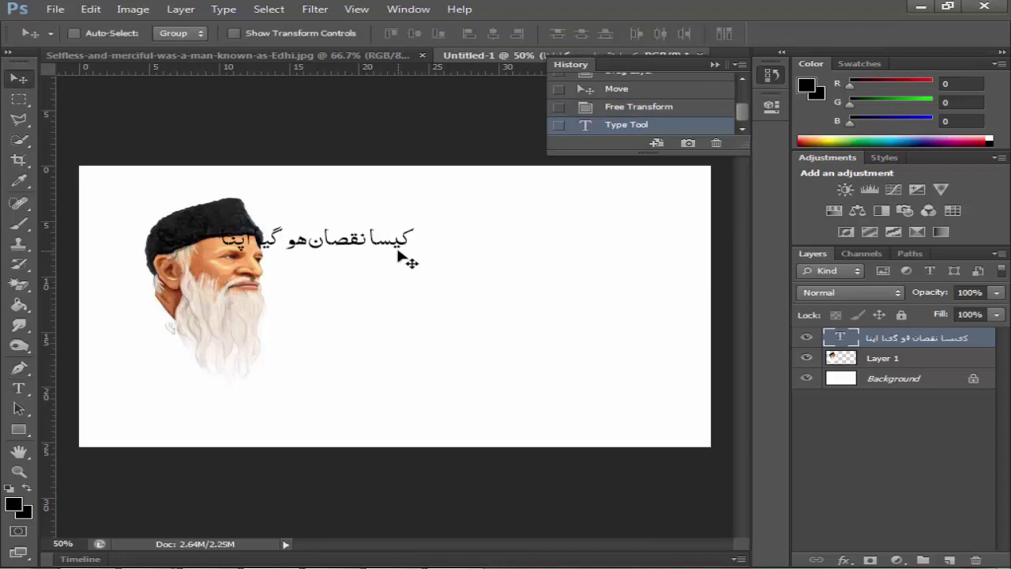
drag(401, 255, 680, 209)
key(ctrl+t)
drag(611, 236, 565, 262)
drag(631, 233, 680, 226)
key(Return)
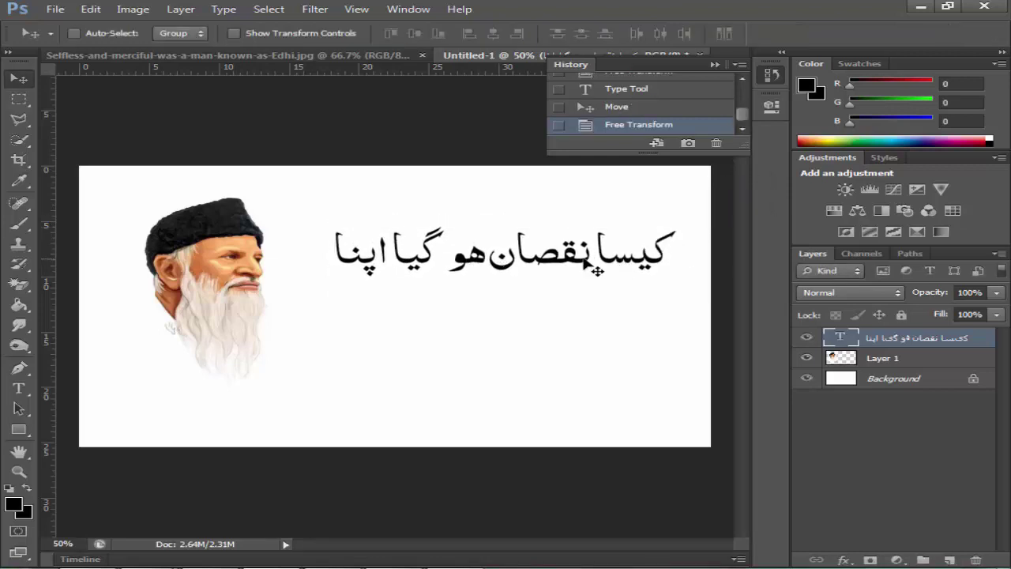
- Duplicate the verse layer, place the copy directly below the first line and replace its text with "شہر سنسان ہو گیا اپنا"
key(ctrl+j)
drag(598, 271, 553, 319)
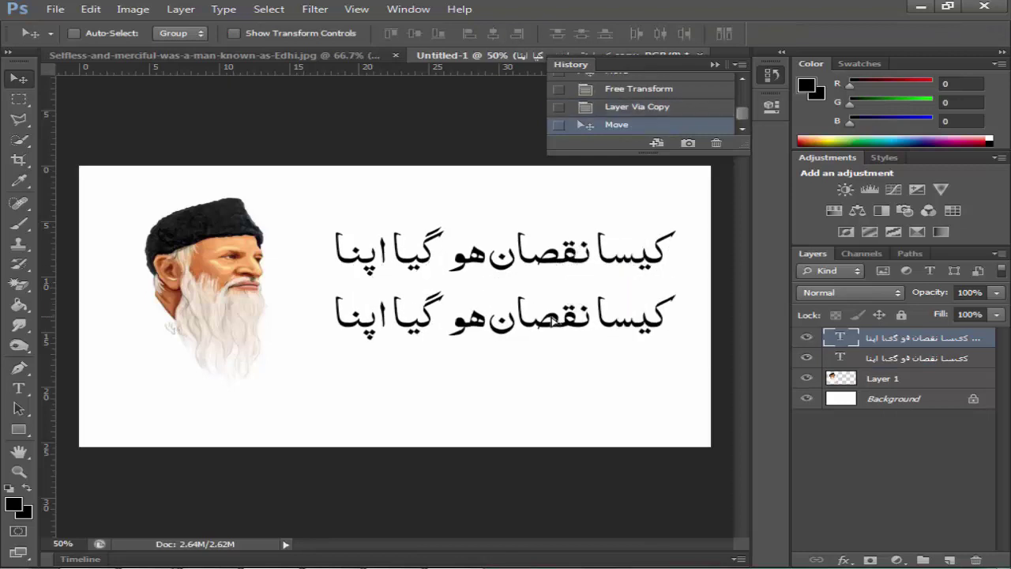
key(t)
click(550, 317)
key(ctrl+a)
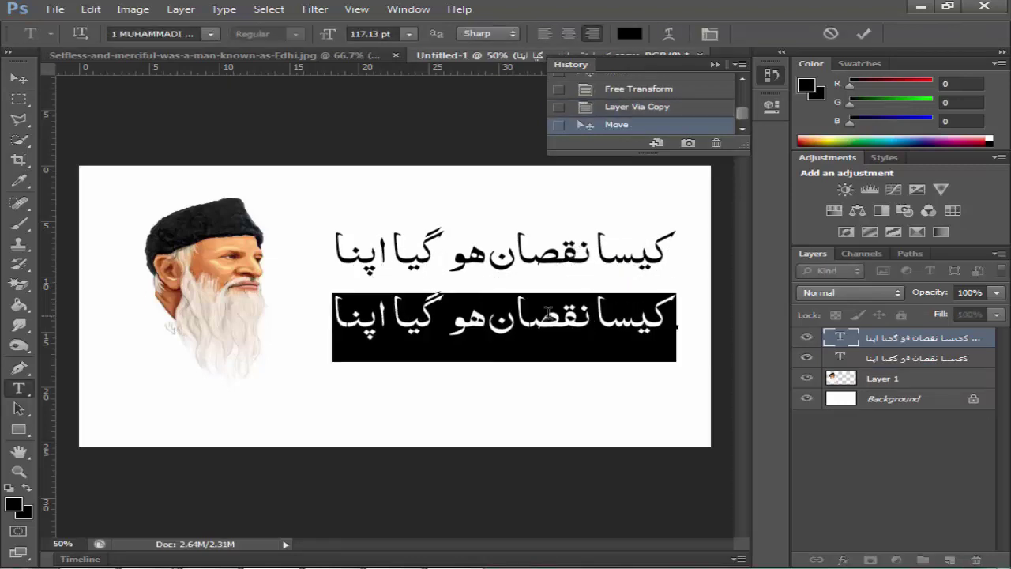
text(شہر)
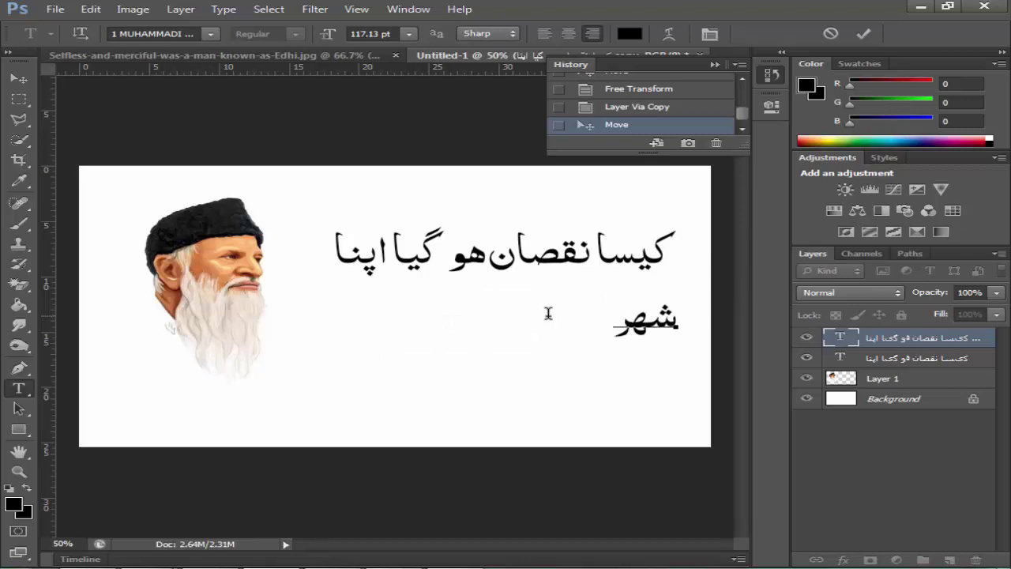
text( سنسا)
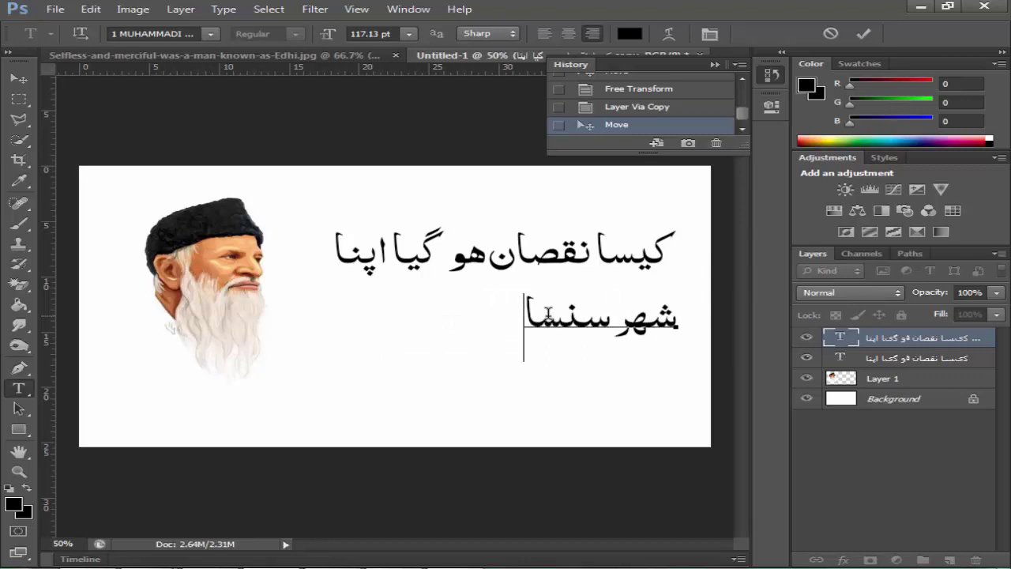
text(ن ہو گیا اپ)
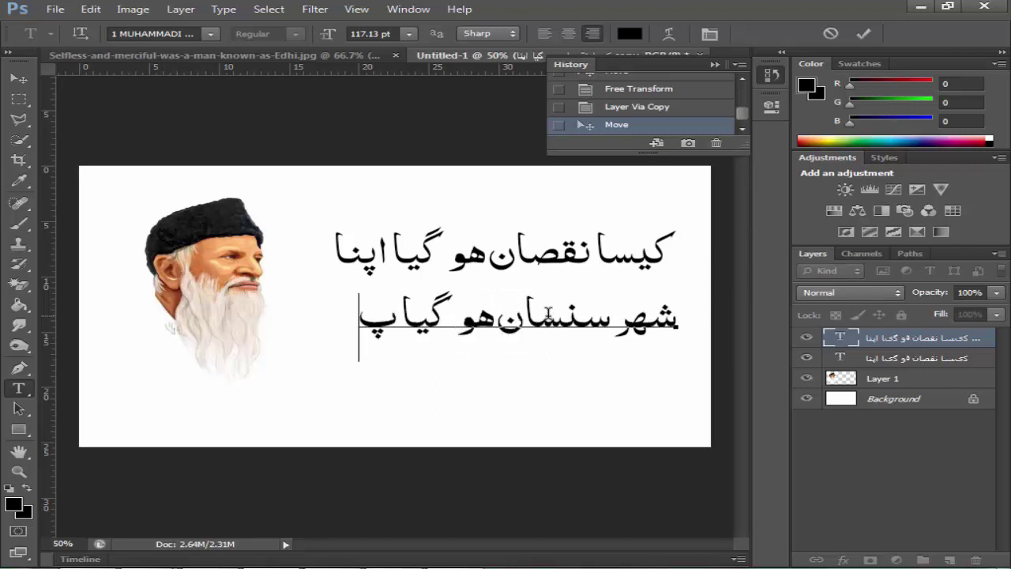
text(نا)
key(ctrl+Return)
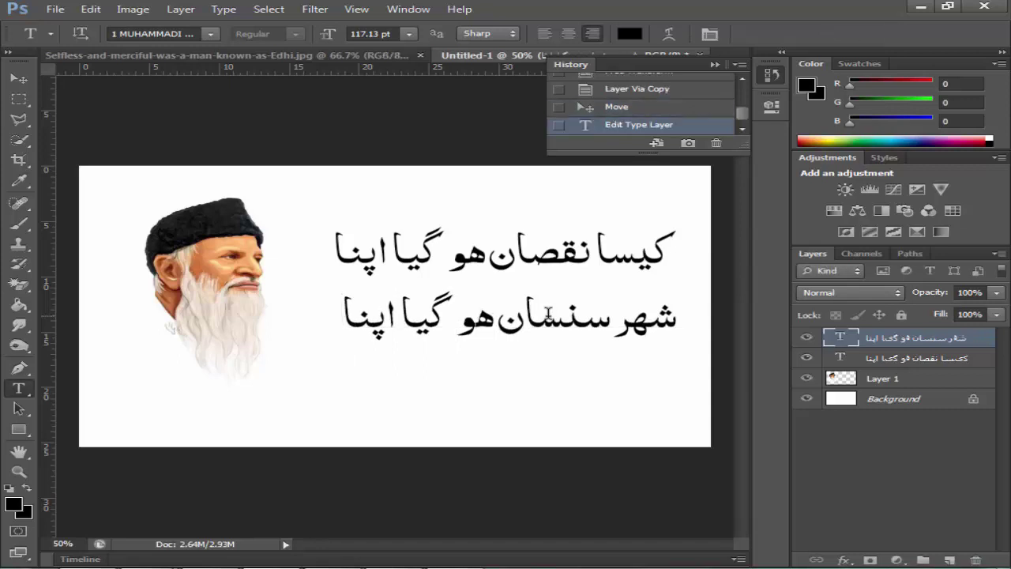
- Move the portrait layer slightly upward to free space beneath the beard
key(v)
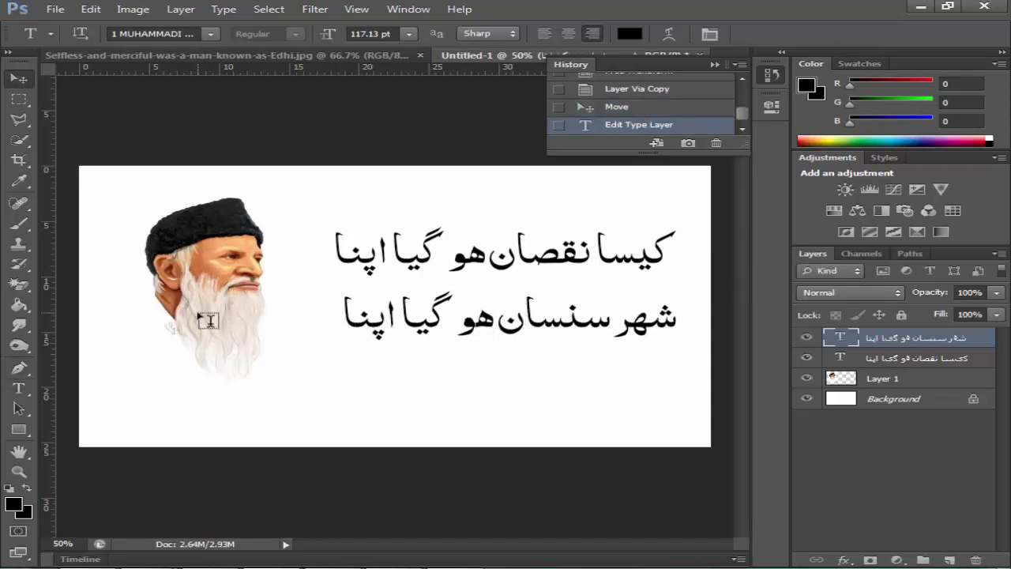
ctrl+click(206, 319)
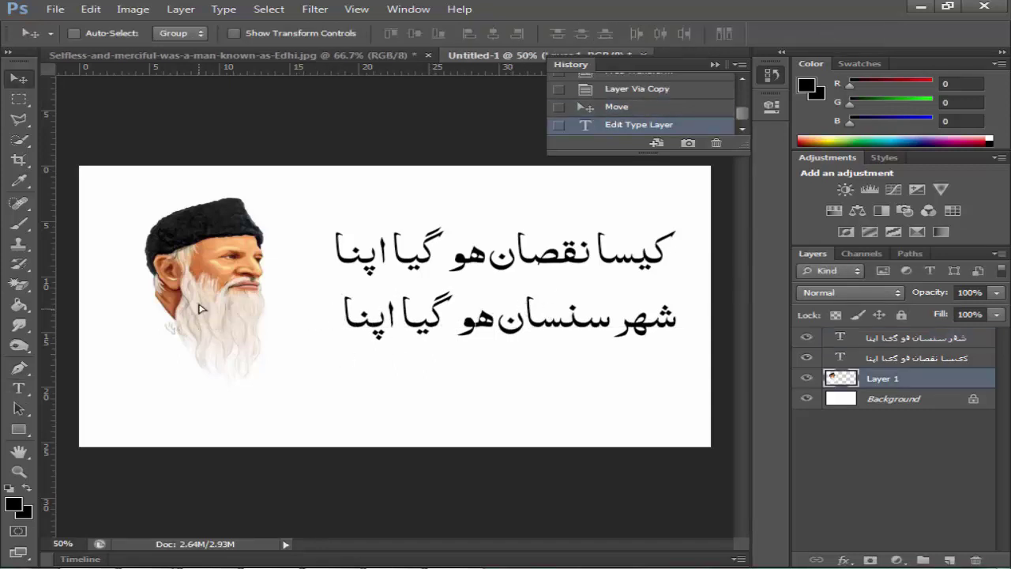
drag(200, 308, 197, 294)
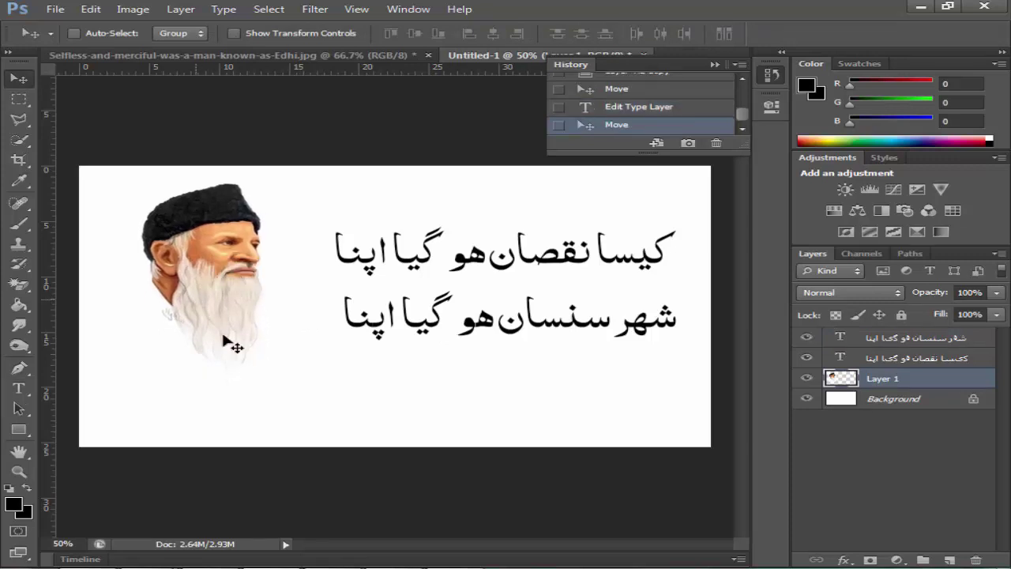
- Add a new text layer reading "عبدالستار" below the portrait
key(t)
click(129, 394)
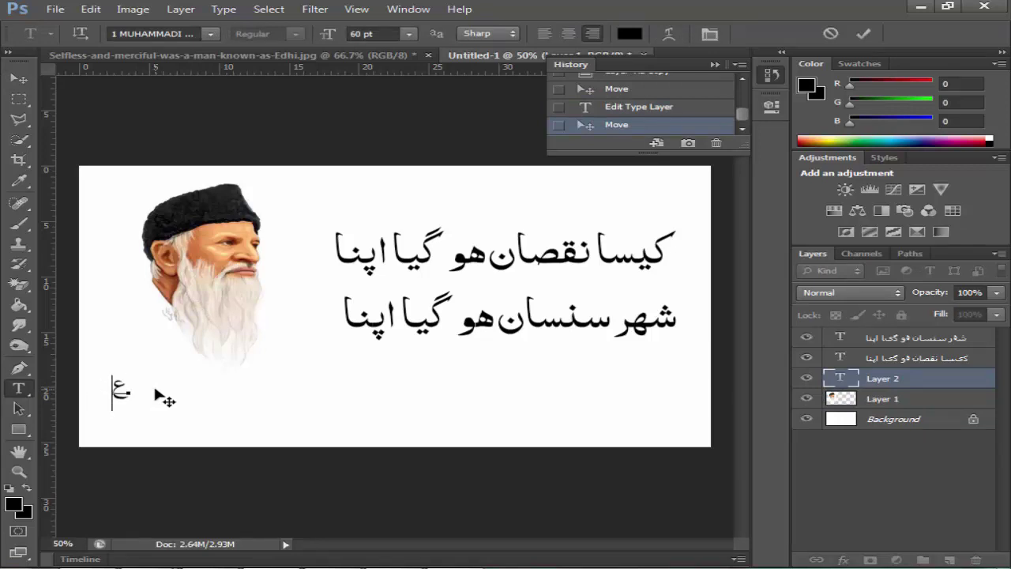
text(عبدال)
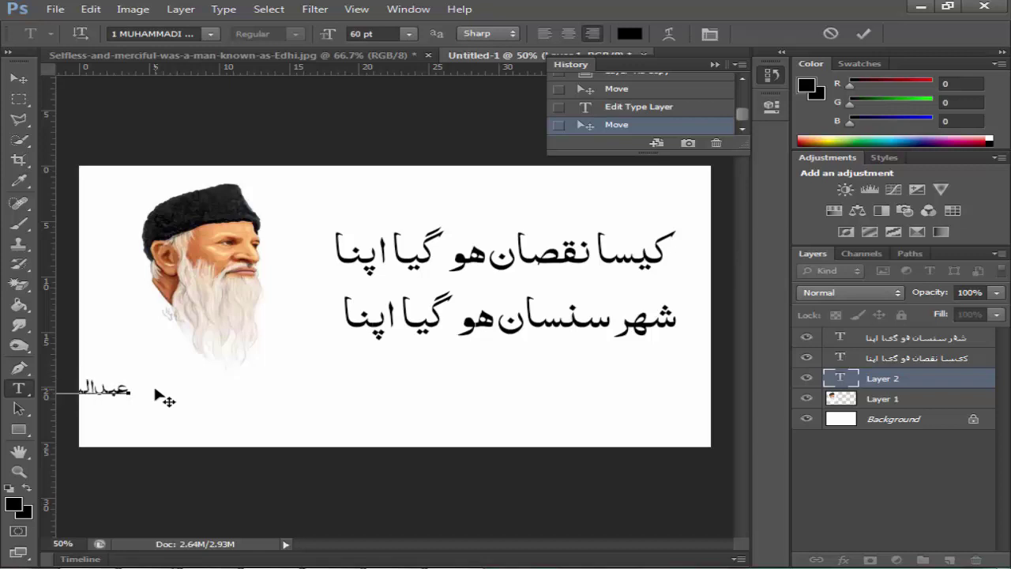
key(ctrl+Return)
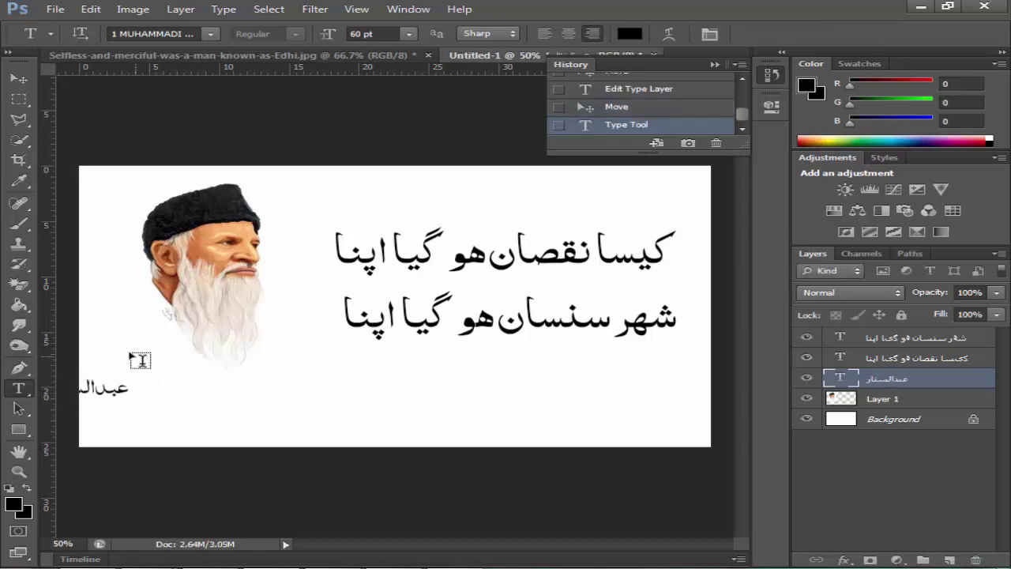
- Shift the name text fully into the canvas and extend it to "عبدالستار ایدھی"
key(v)
drag(77, 393, 292, 393)
key(t)
click(258, 390)
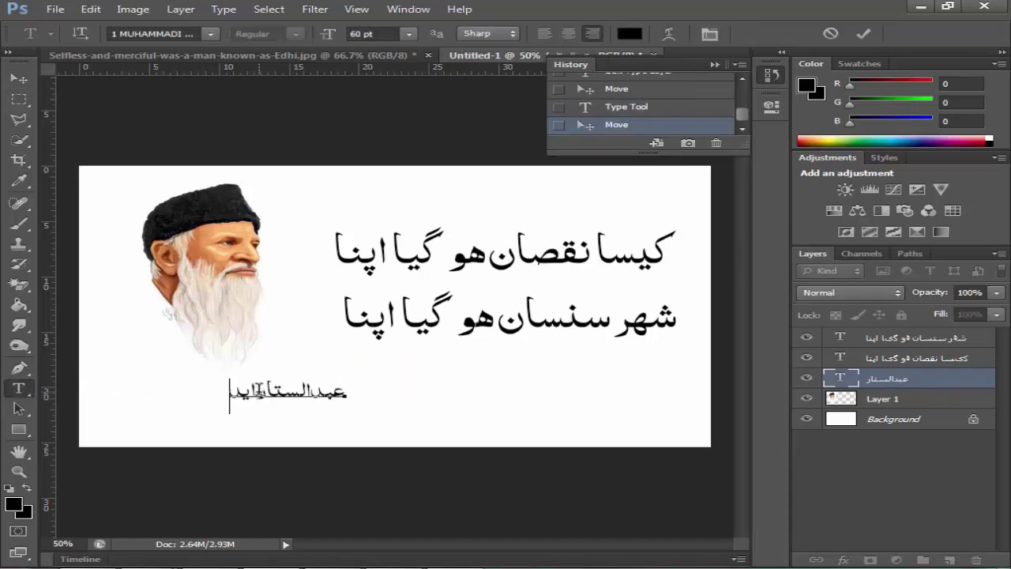
key(ctrl+Return)
- Position the name text beneath the portrait and enlarge it with Free Transform
key(v)
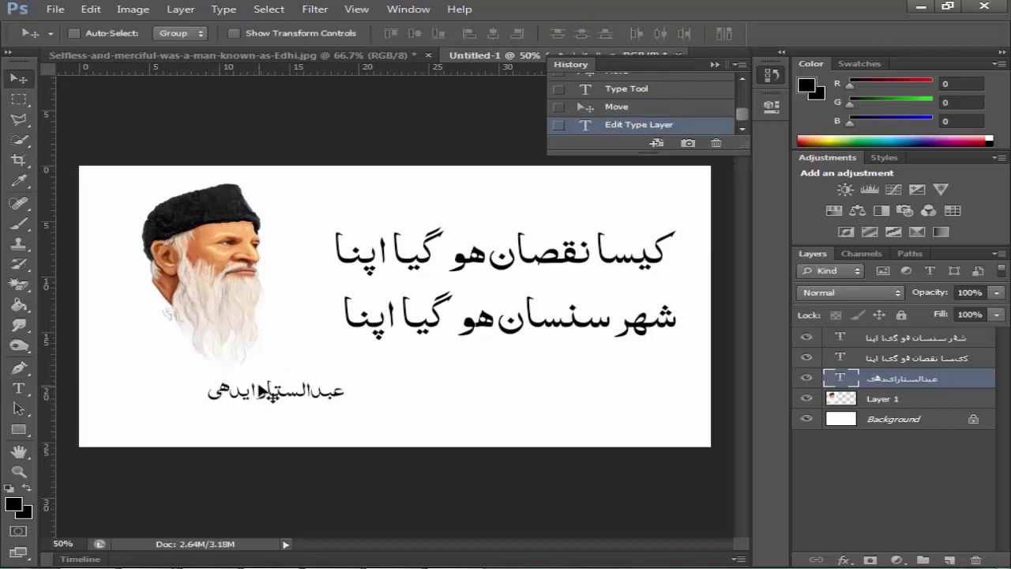
drag(259, 390, 200, 402)
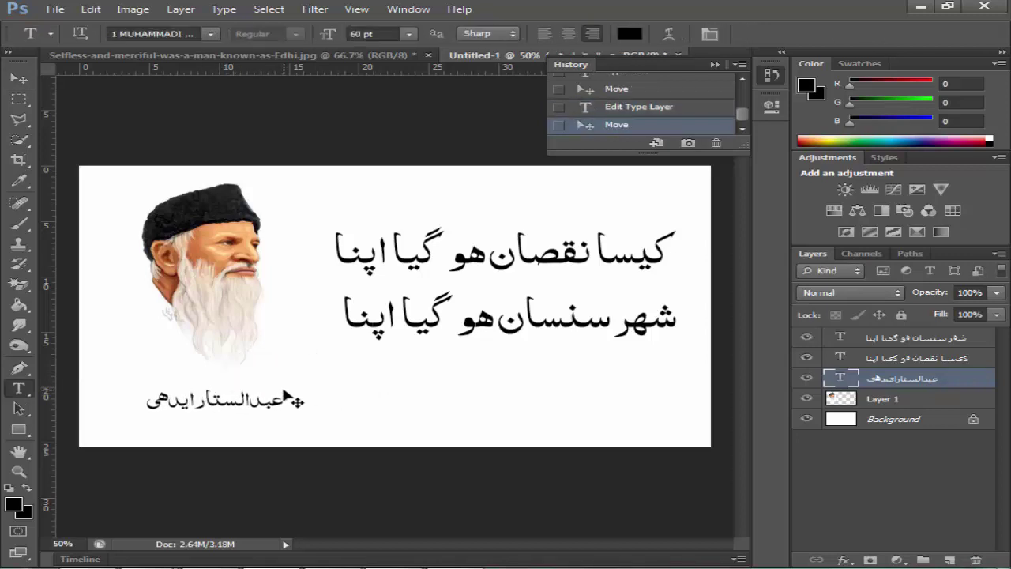
key(ctrl+t)
drag(293, 386, 273, 406)
key(Return)
key(v)
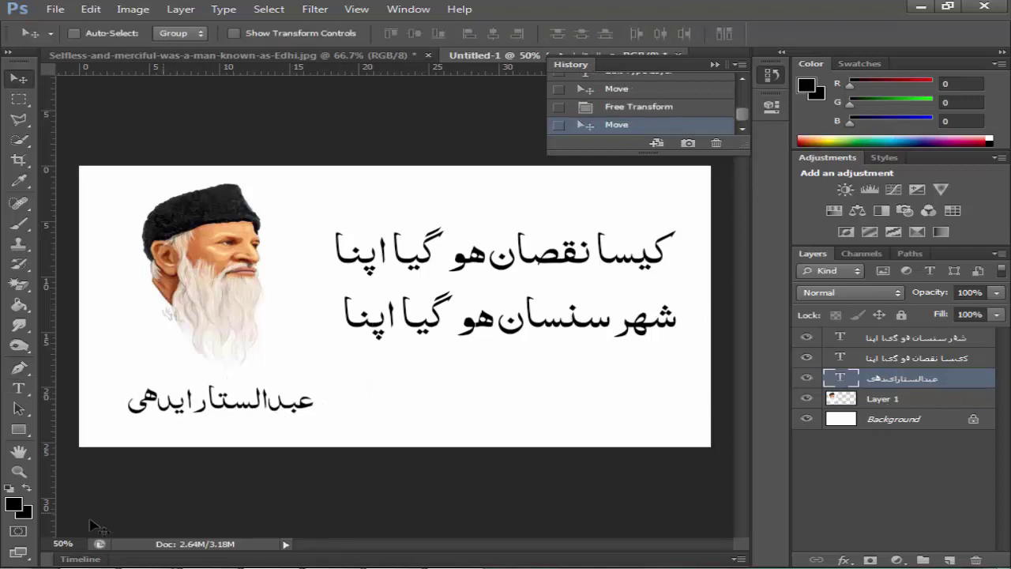
- Draw a red (ff0000) rounded rectangle about 458 × 122 px over the name and move its layer beneath the name text
click(33, 430)
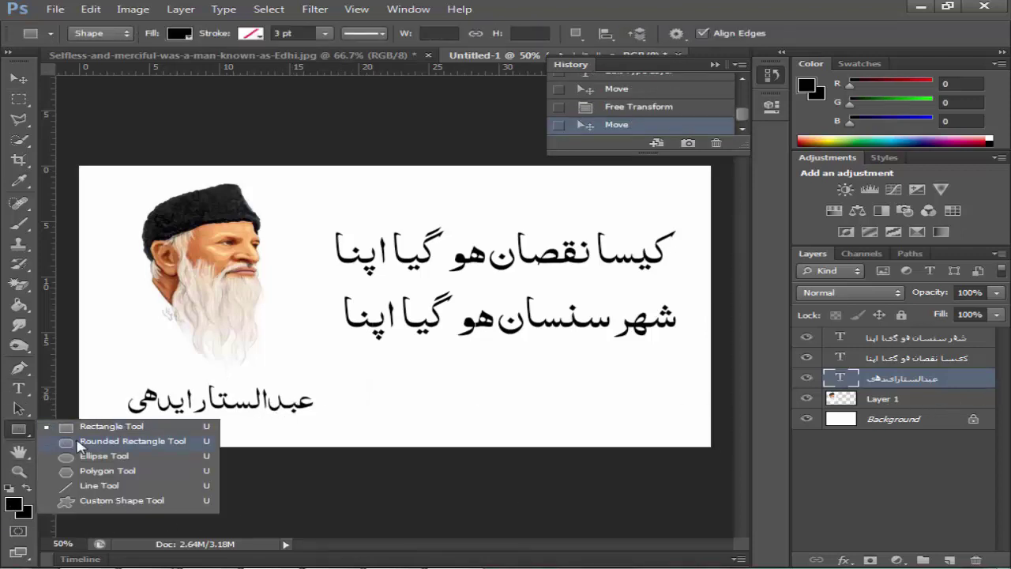
click(80, 442)
click(13, 505)
click(489, 142)
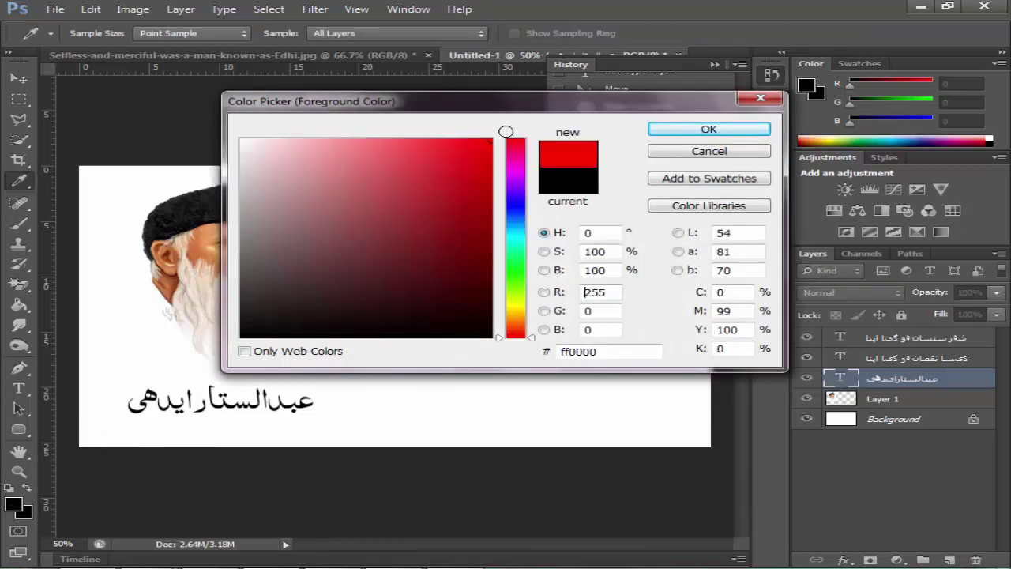
click(653, 132)
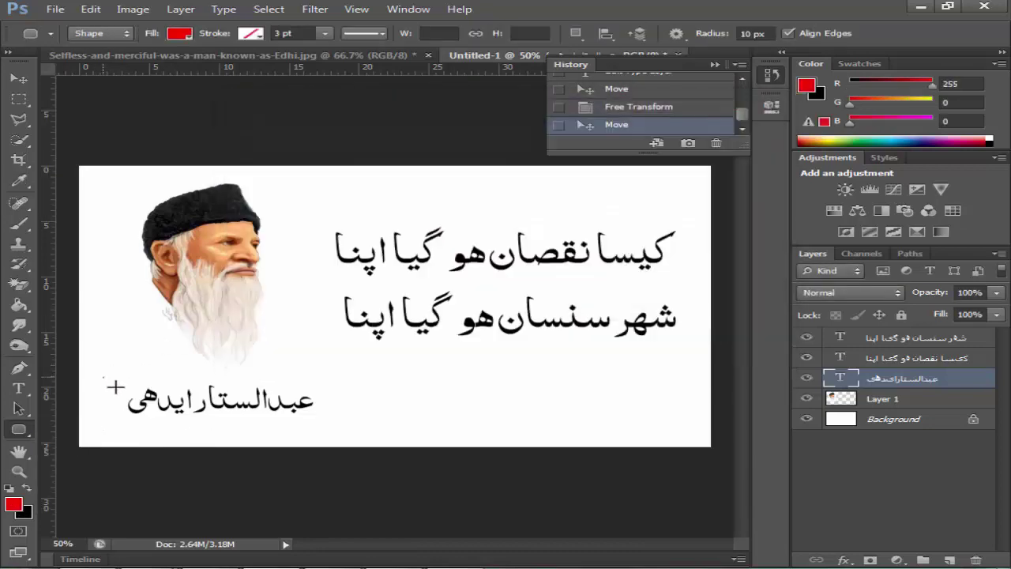
drag(114, 386, 328, 424)
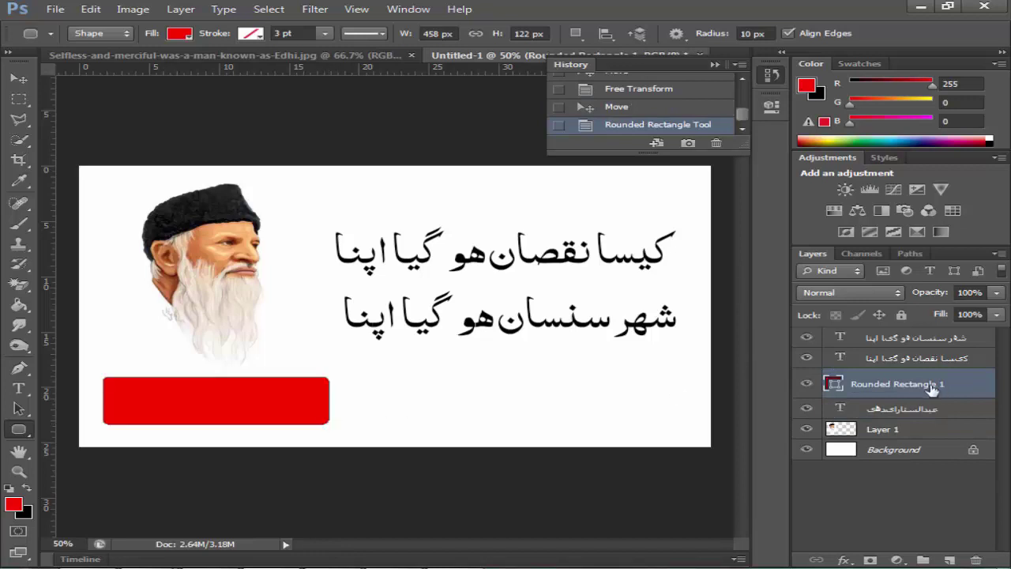
drag(922, 388, 915, 419)
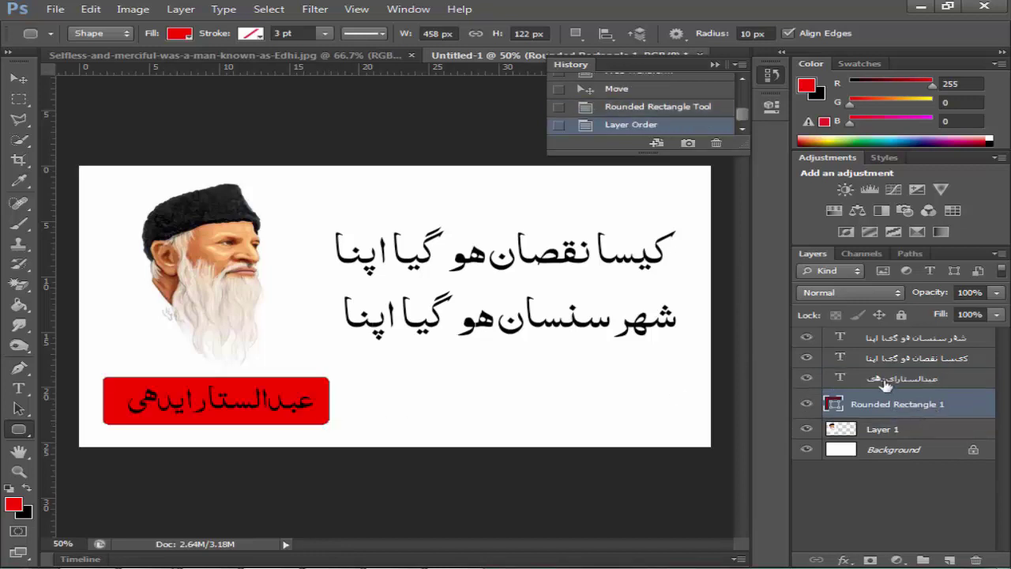
- Change the colour of the name text on the red rectangle to white (ffffff)
click(912, 382)
double_click(839, 377)
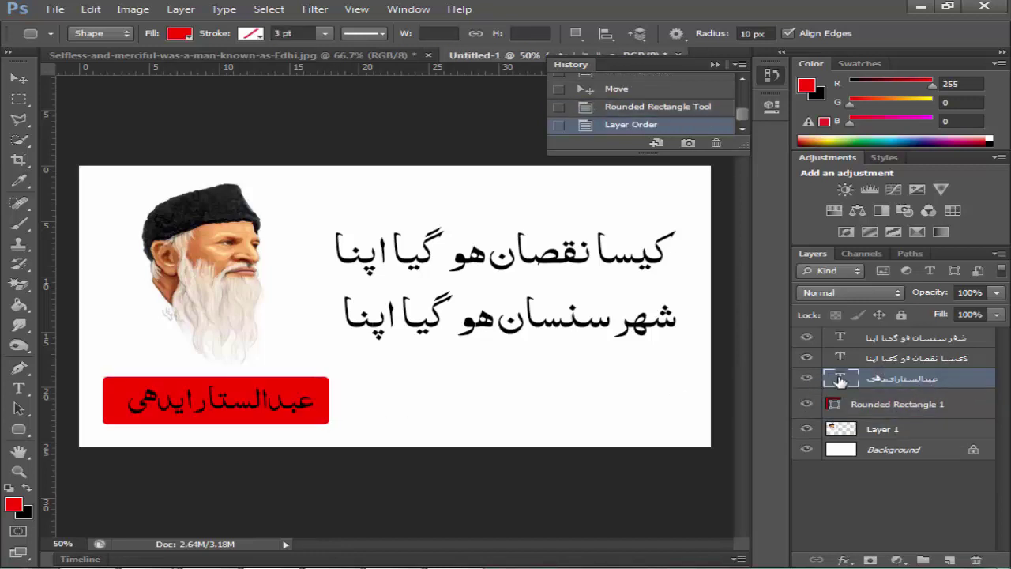
key(ctrl+a)
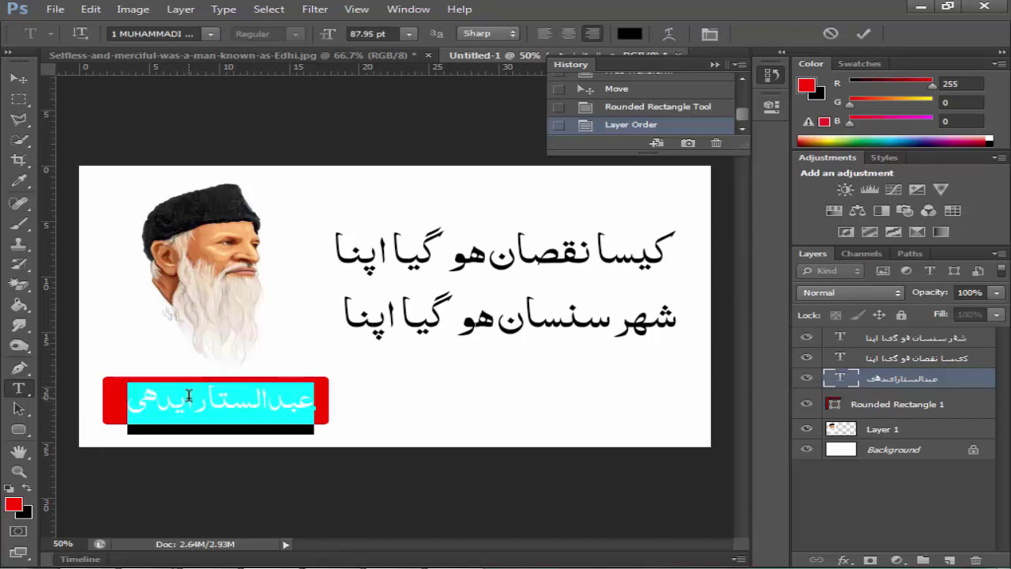
click(14, 505)
click(242, 140)
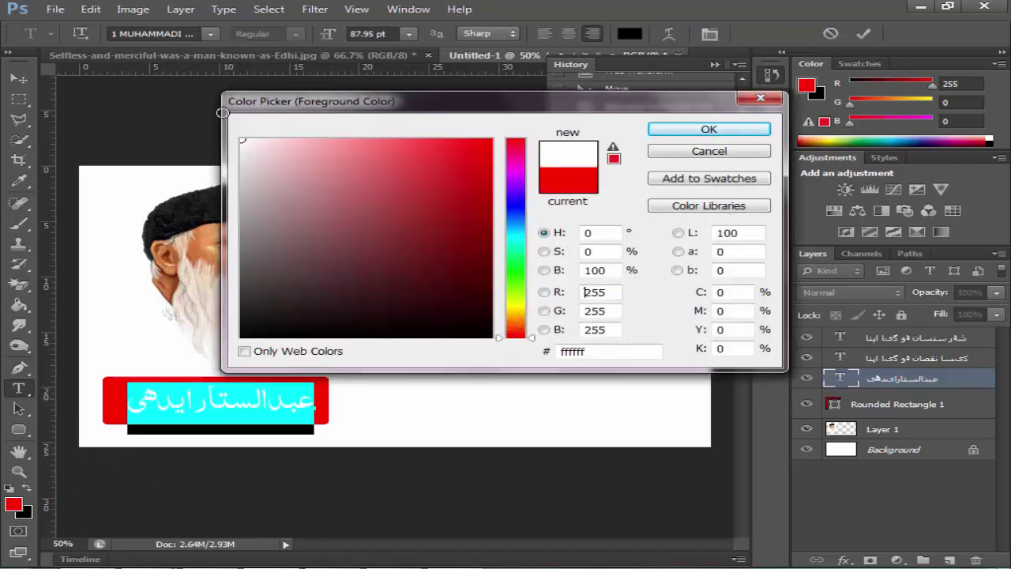
click(660, 135)
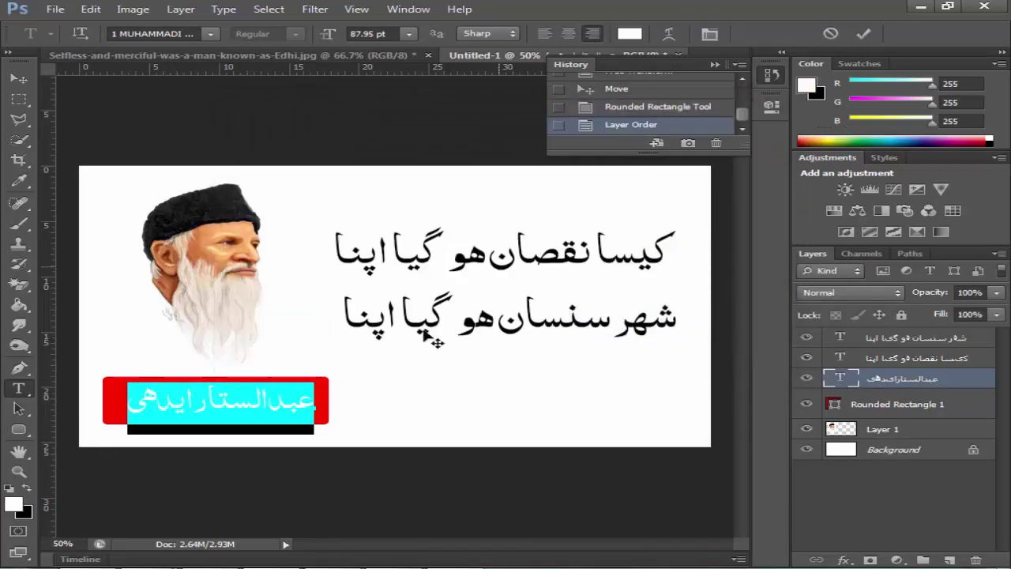
click(298, 397)
key(ctrl+Return)
key(u)
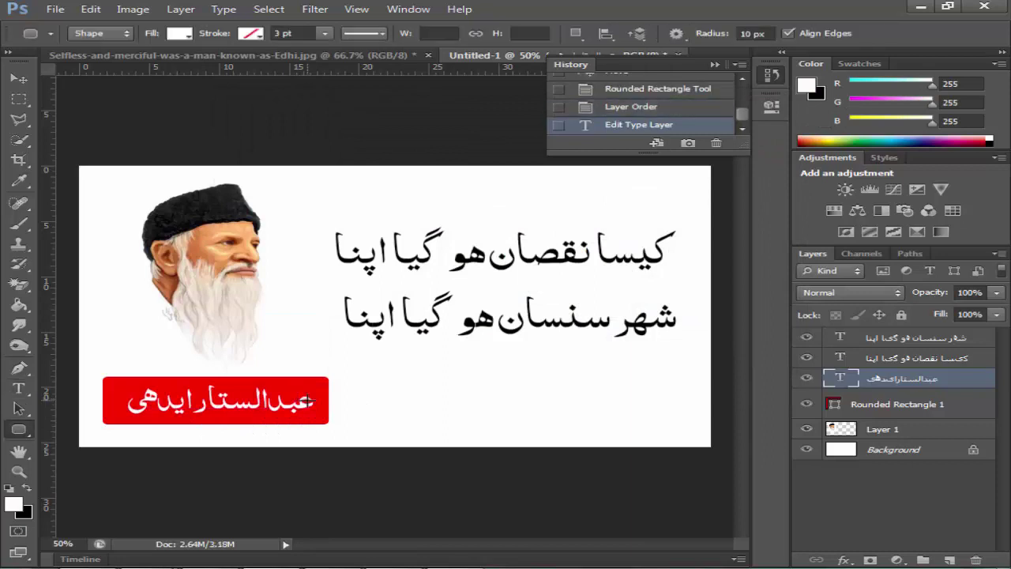
- Enlarge the white name text with Free Transform so it nearly fills the width of the red rectangle
key(ctrl+t)
drag(329, 378, 342, 371)
drag(129, 404, 103, 405)
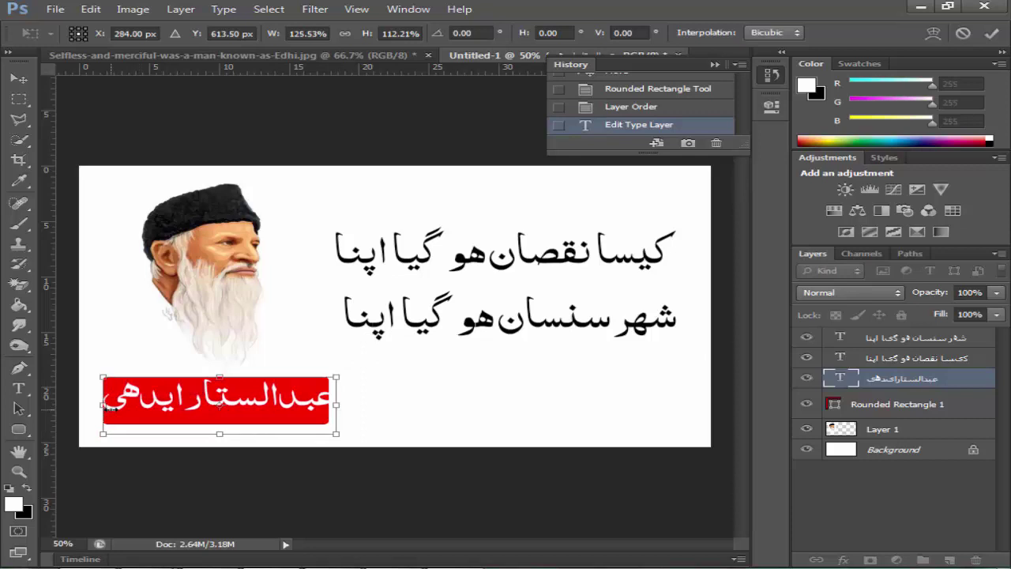
right_click(110, 427)
click(119, 436)
drag(338, 403, 329, 403)
drag(101, 404, 103, 405)
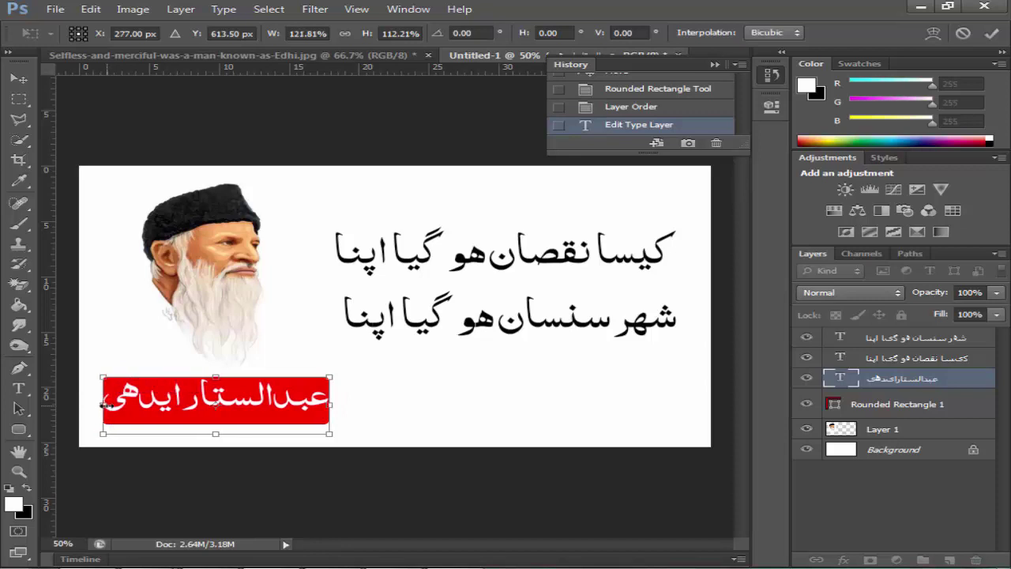
key(Return)
key(u)
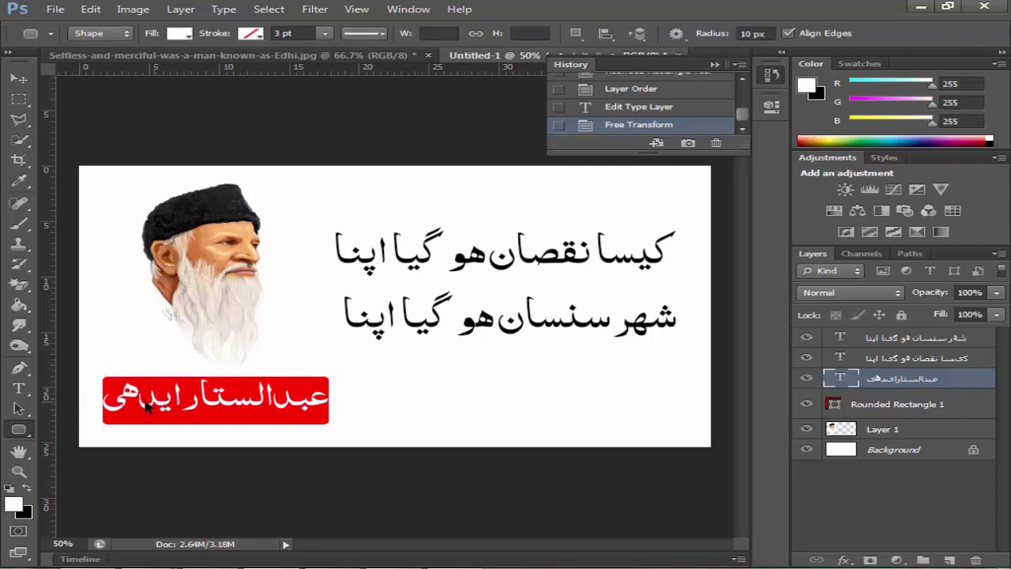
key(ctrl+t)
drag(100, 404, 112, 404)
key(Return)
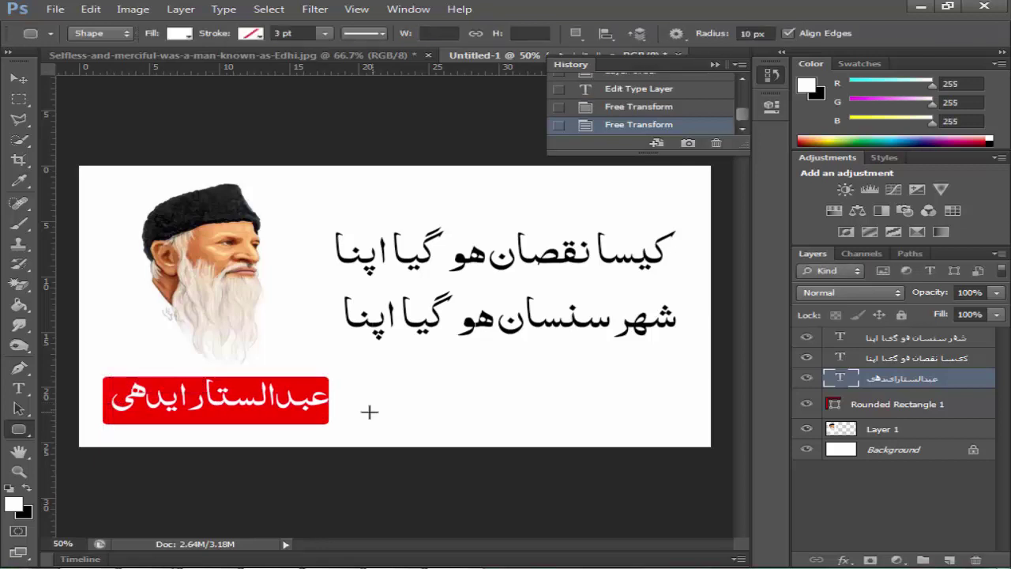
- Move the name text slightly down inside the red rectangle and shift both verse lines a little lower
key(v)
drag(251, 404, 253, 410)
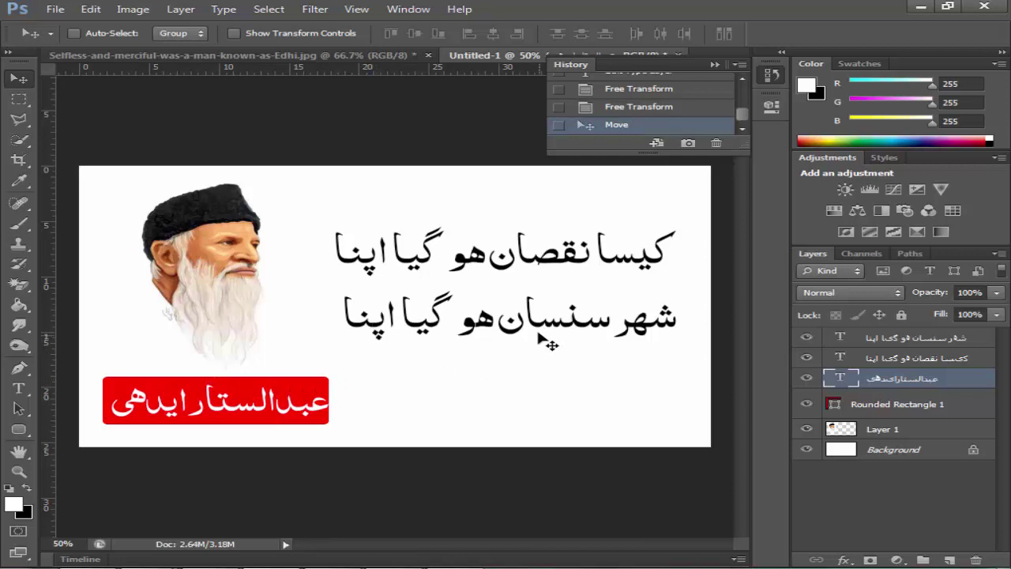
drag(502, 332, 499, 340)
drag(523, 268, 519, 272)
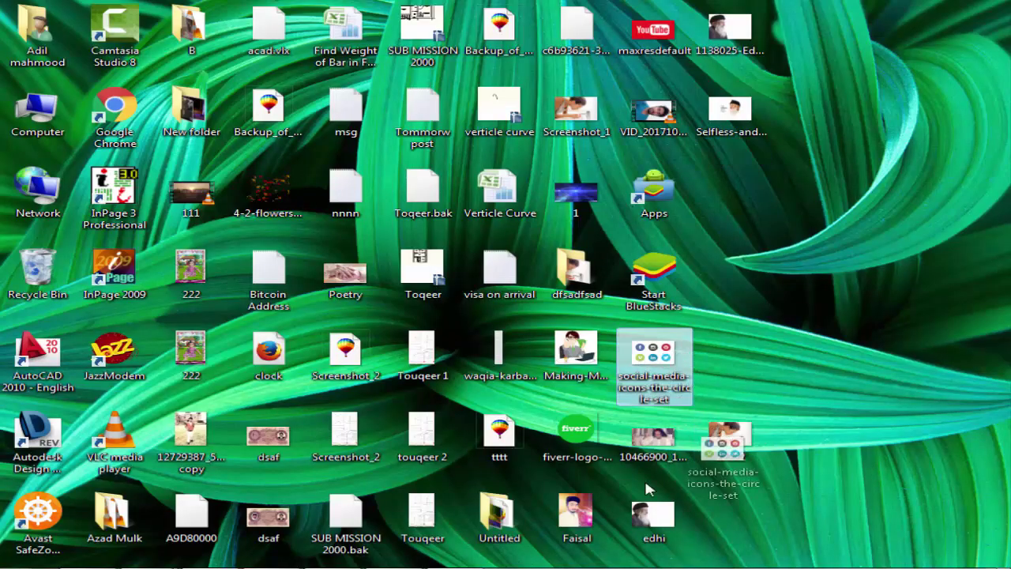
drag(654, 360, 489, 288)
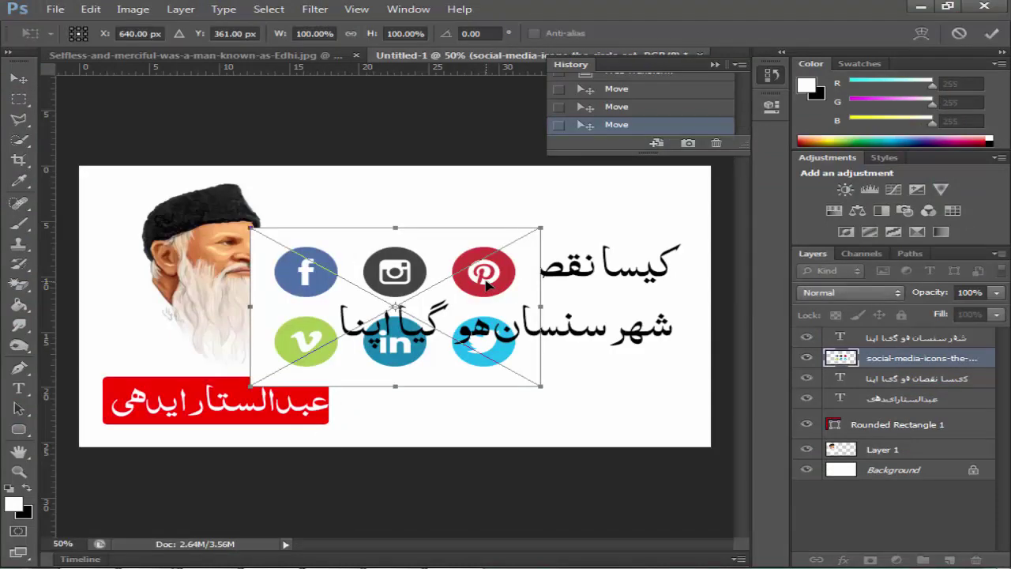
key(Return)
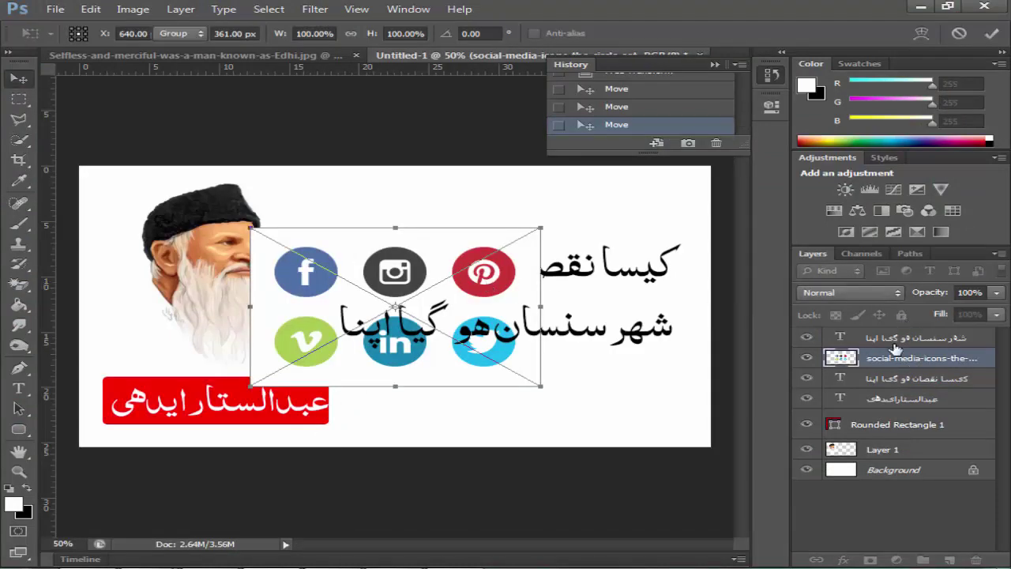
key(Delete)
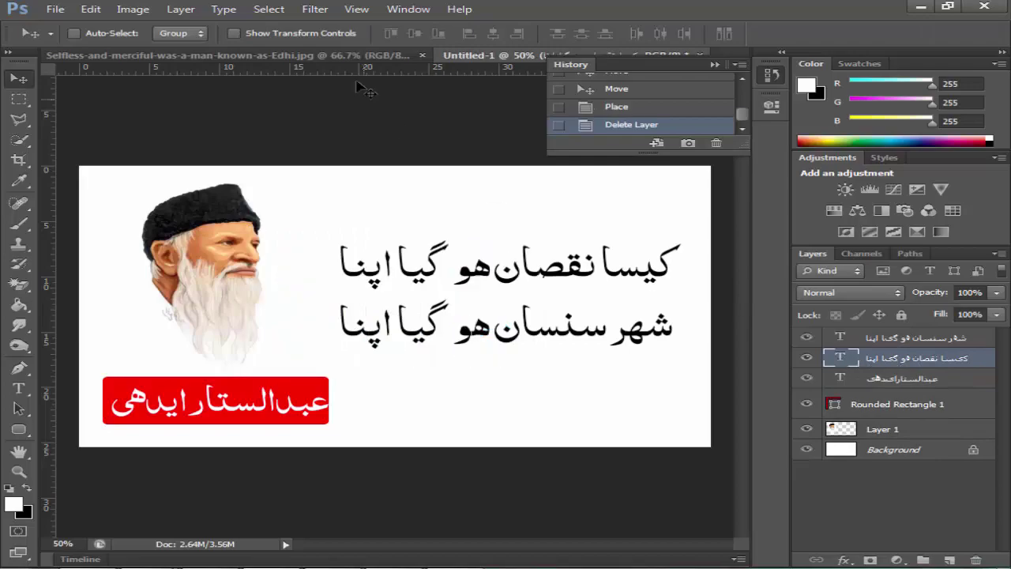
- Open the desktop image social-media-icons-the-circle-set as its own document and remove its white background with the Magic Eraser
click(920, 7)
drag(654, 356, 722, 56)
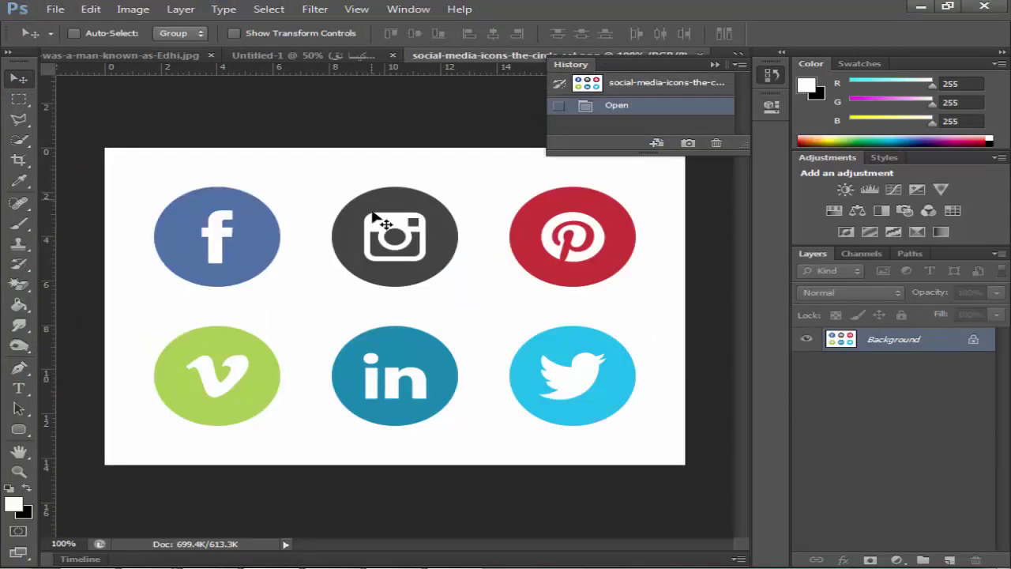
key(c)
key(e)
click(304, 221)
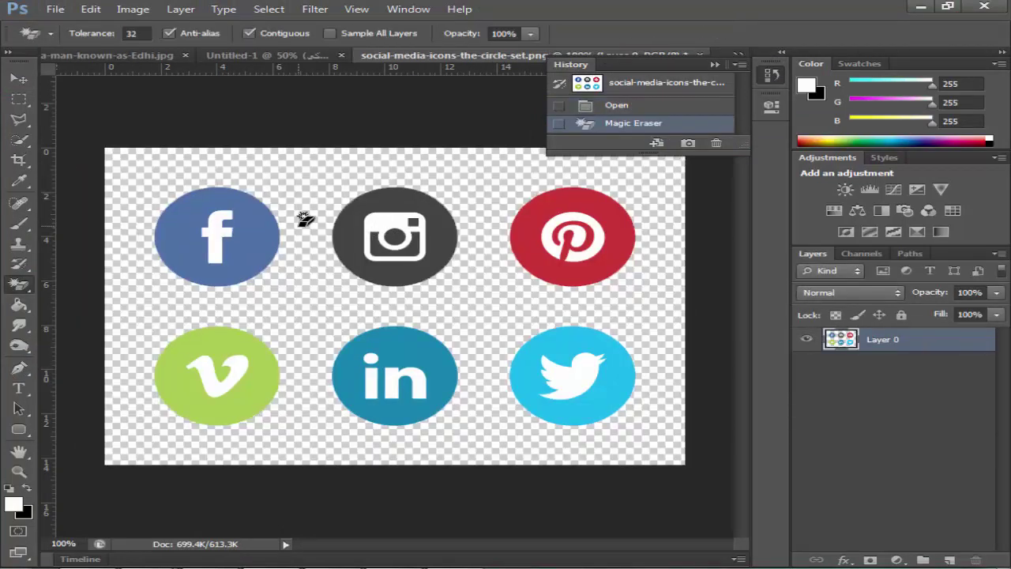
- Copy the Facebook icon from the icon set into the poetry document and scale it down above the verse, beside the portrait's cap
key(c)
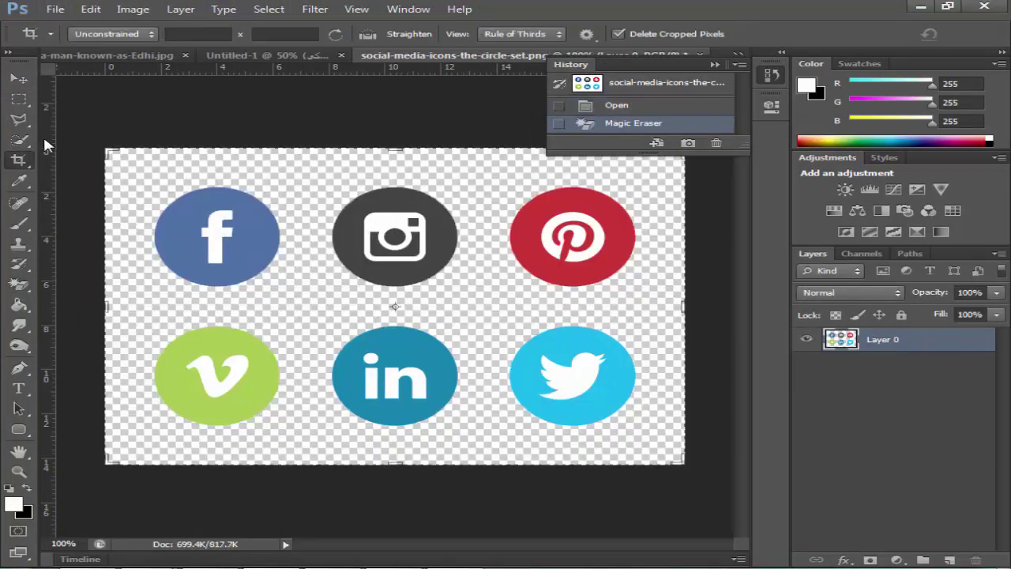
key(m)
drag(142, 185, 456, 63)
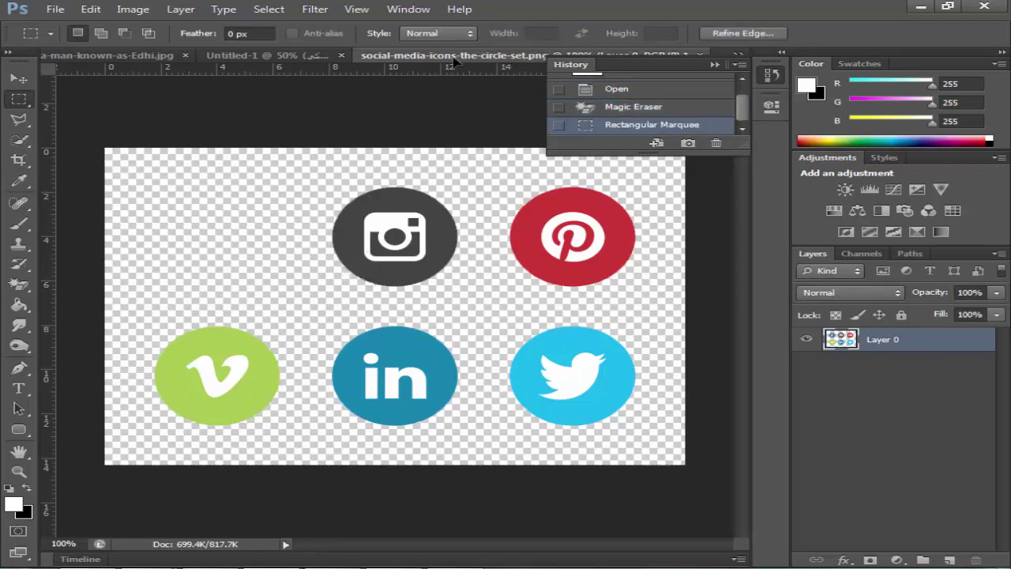
drag(282, 61, 343, 211)
key(ctrl+t)
key(Return)
key(m)
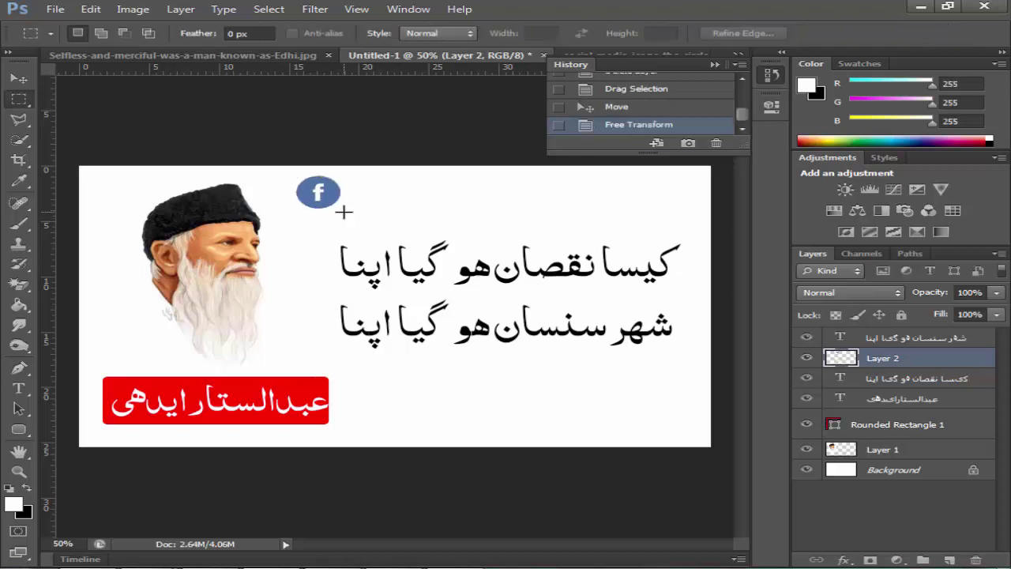
- Start a new text layer just beside the Facebook icon with black (000000) as the text colour
click(19, 388)
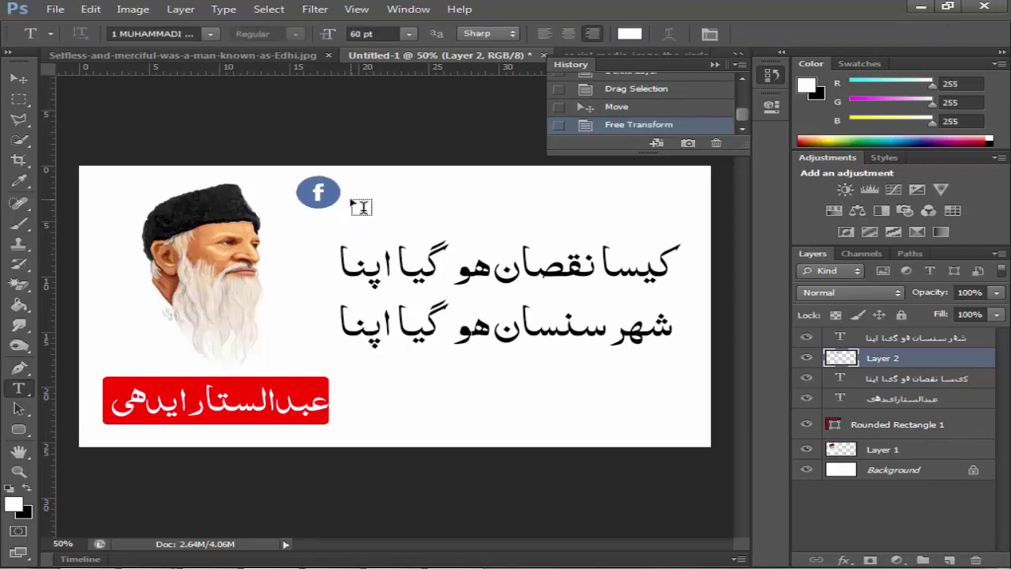
click(347, 194)
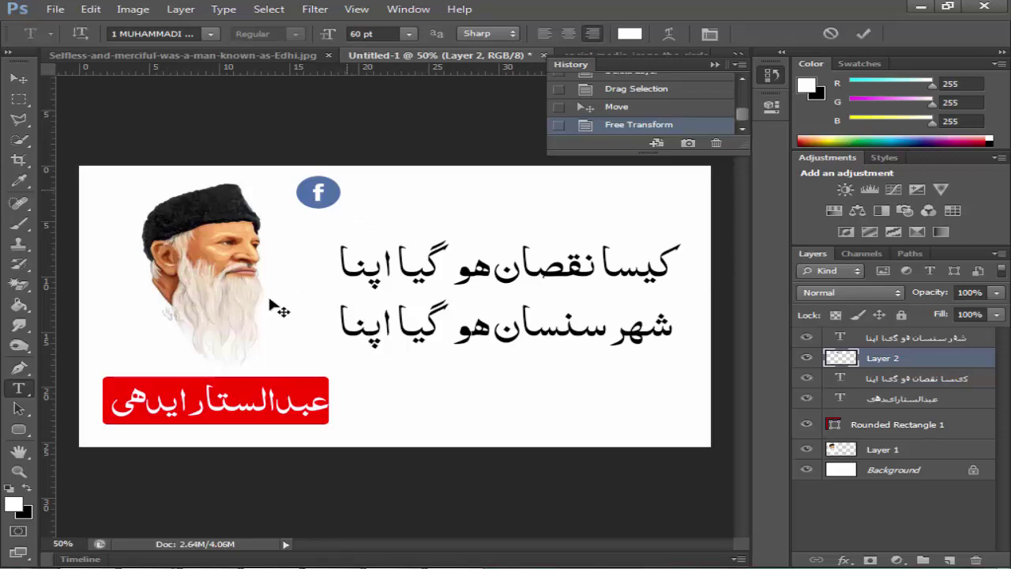
click(13, 506)
click(266, 320)
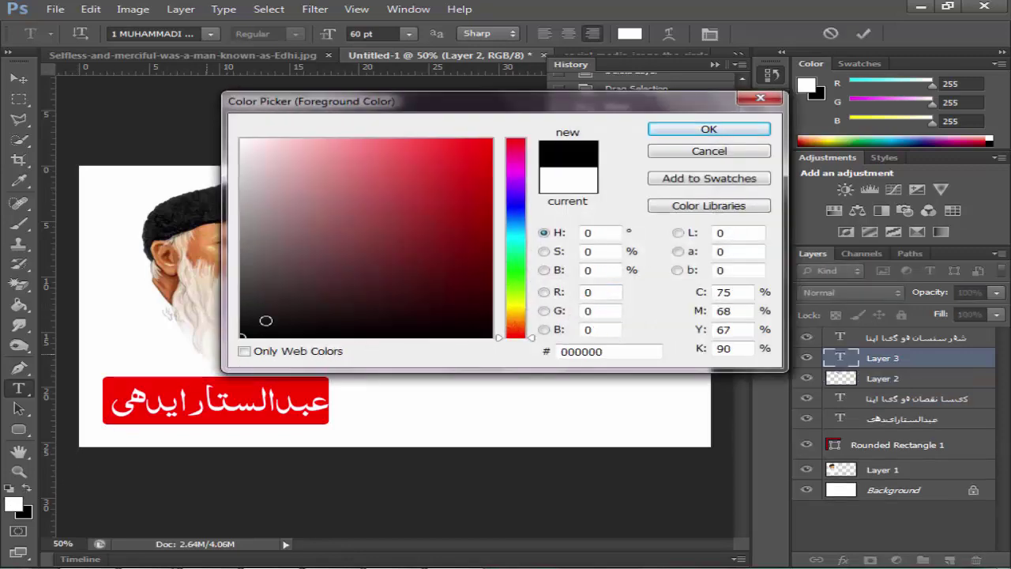
click(684, 135)
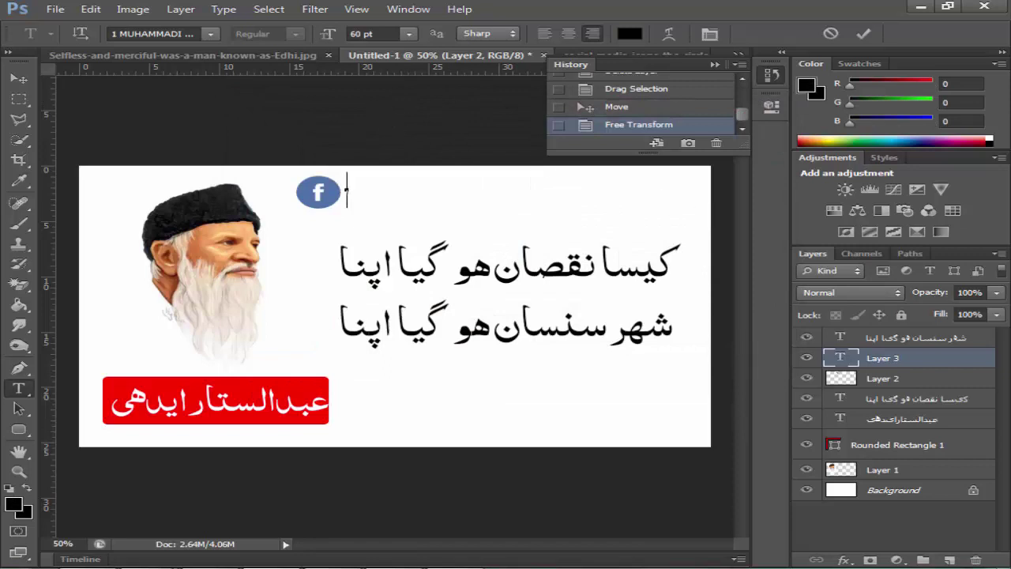
- Set the font of the new text layer to Tahoma
click(798, 539)
click(180, 33)
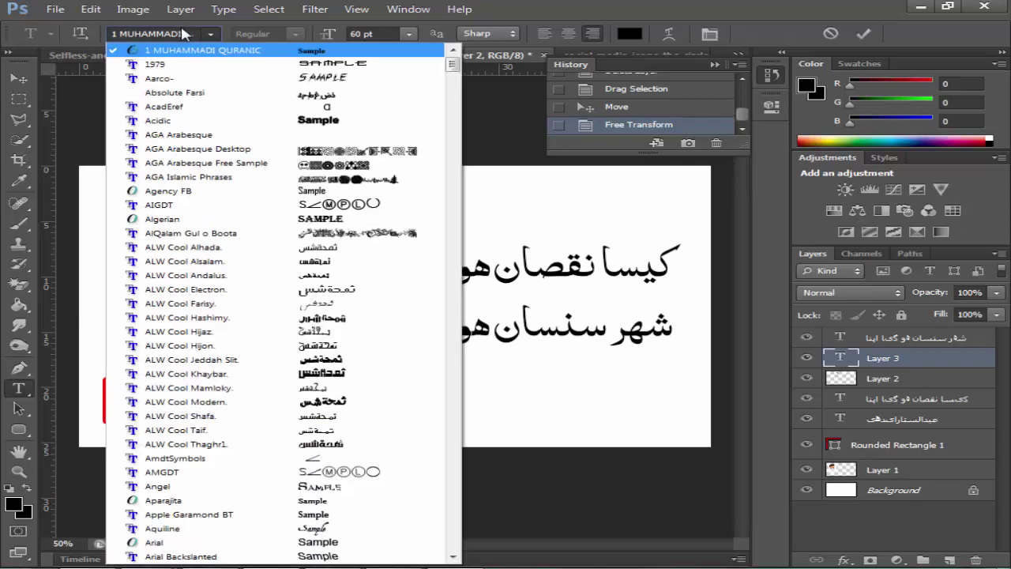
click(181, 33)
click(180, 33)
text(Tahoma)
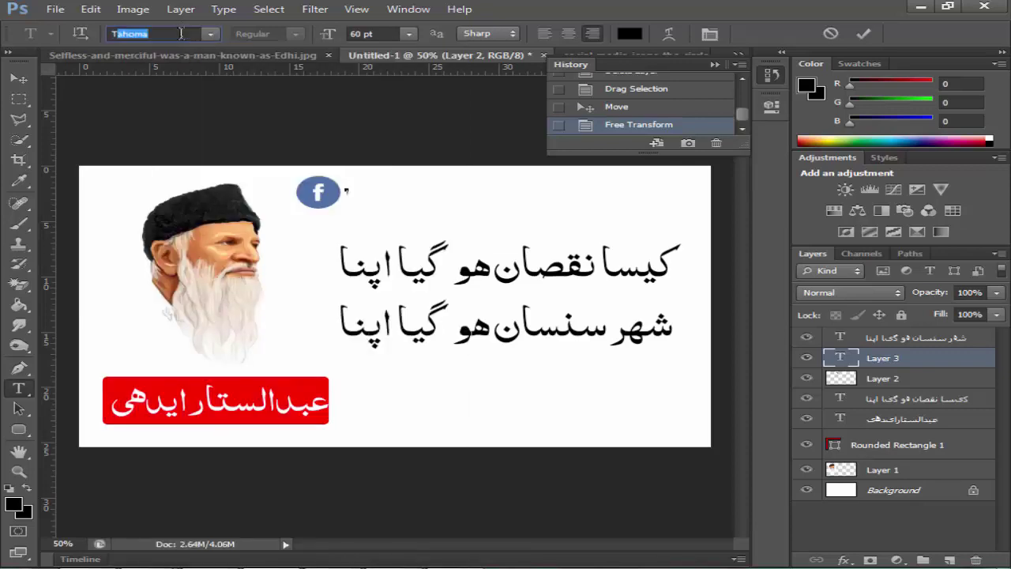
key(Return)
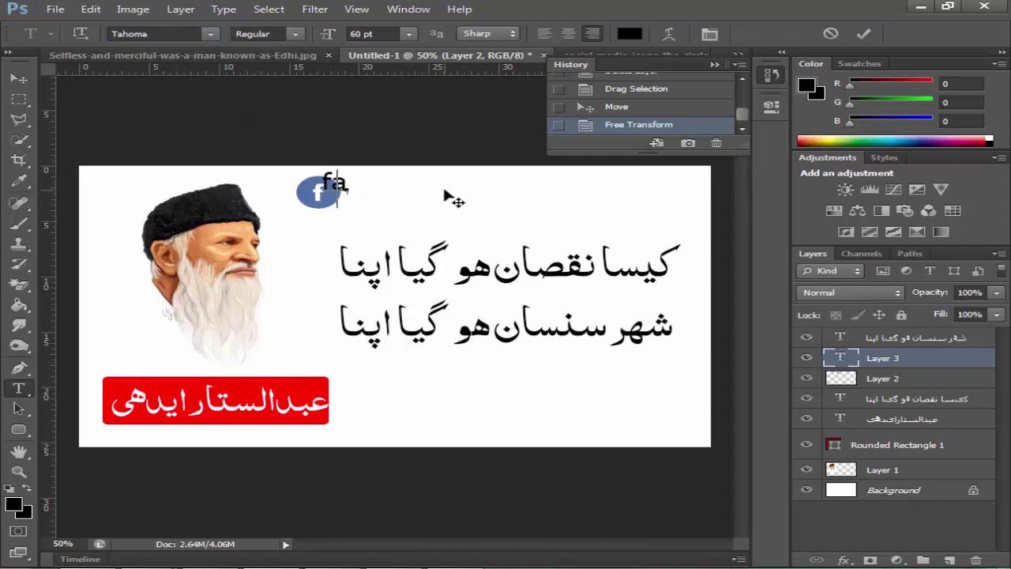
- Enter the Facebook page name as the text and move it directly beside the Facebook icon
key(BackSpace)
key(BackSpace)
text(FaisalMahm)
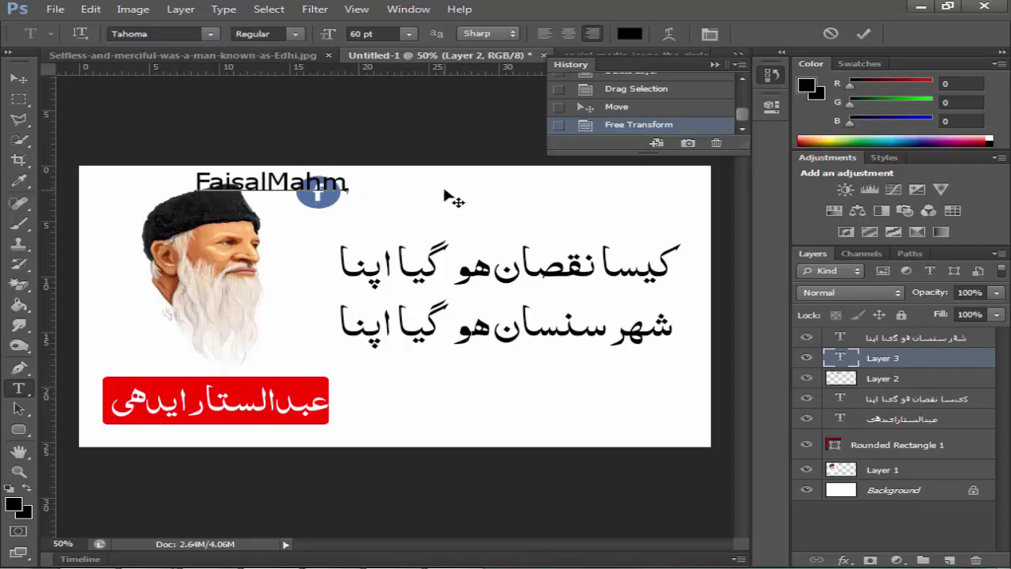
text(oodTutorials)
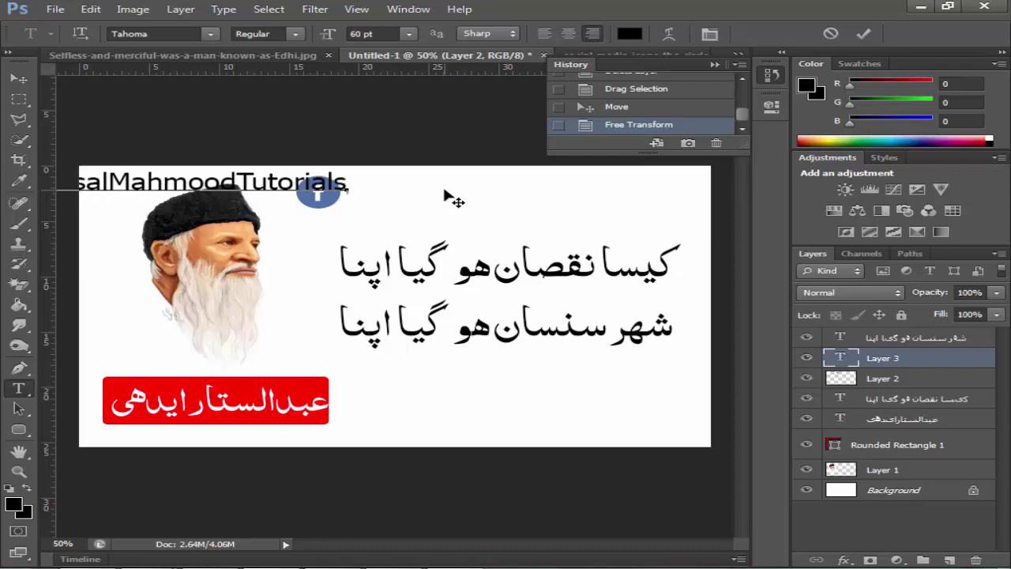
key(ctrl+Return)
key(v)
drag(421, 195, 622, 199)
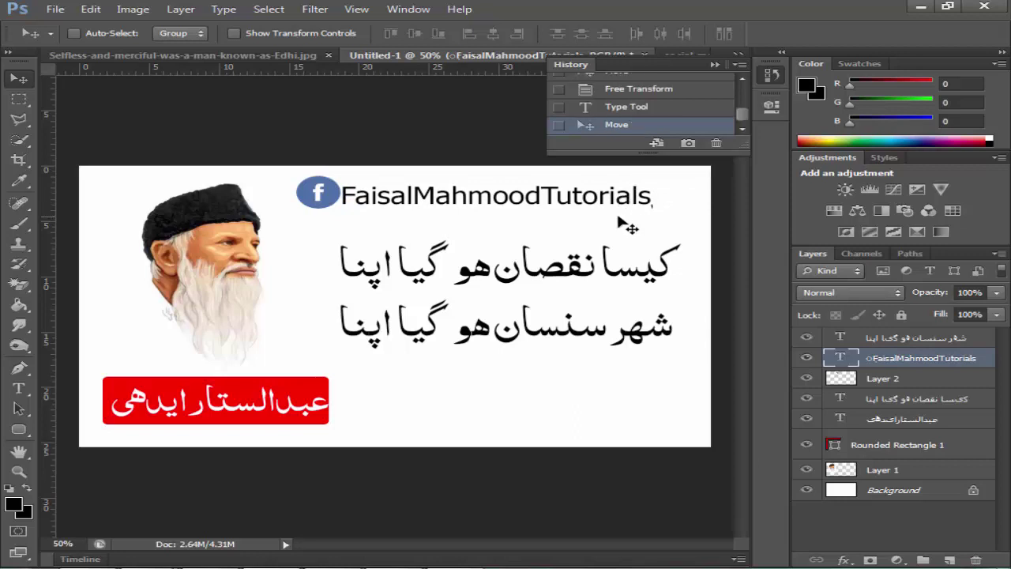
- Scale the page name text down to about 39.63 pt with Free Transform, keeping it next to the Facebook icon
key(ctrl+t)
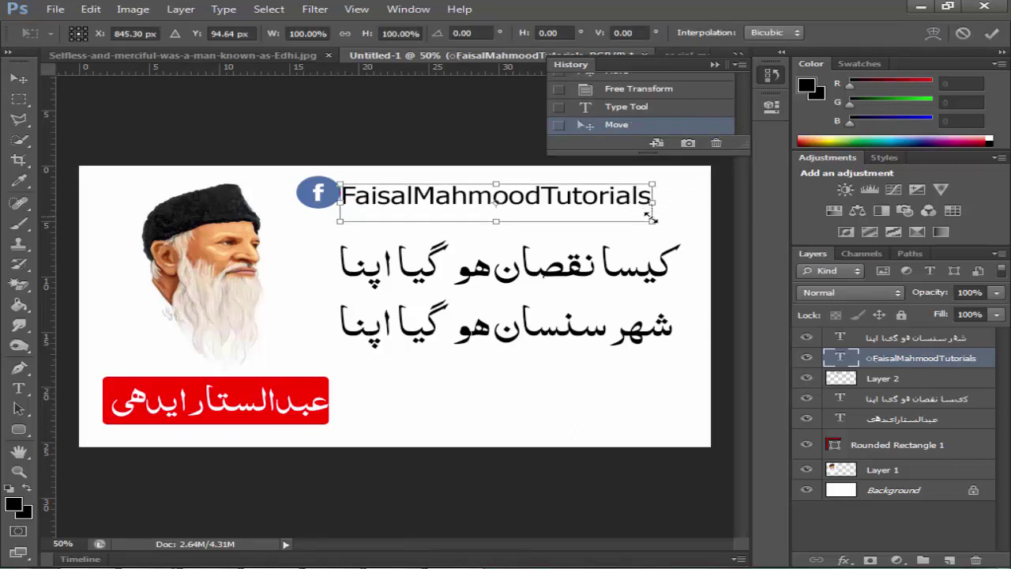
drag(649, 216, 577, 210)
key(Return)
- Try to apply the Bold style to the whole Facebook page name text
key(t)
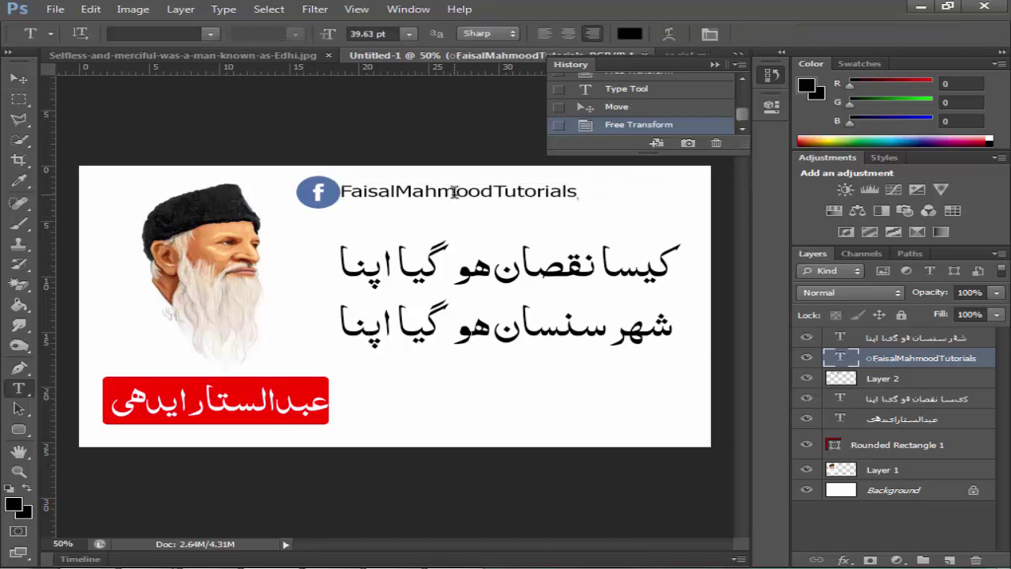
double_click(454, 192)
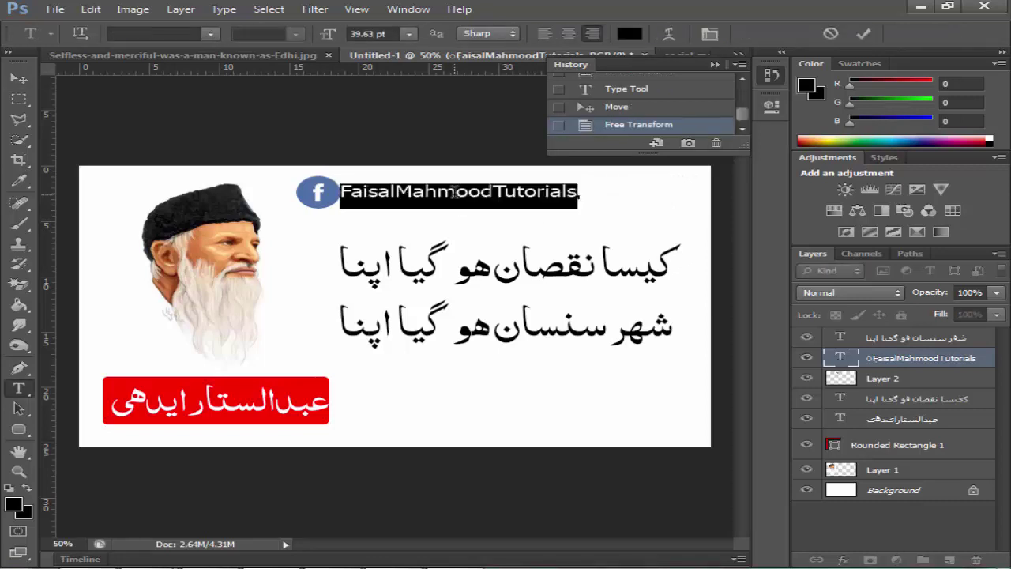
click(454, 192)
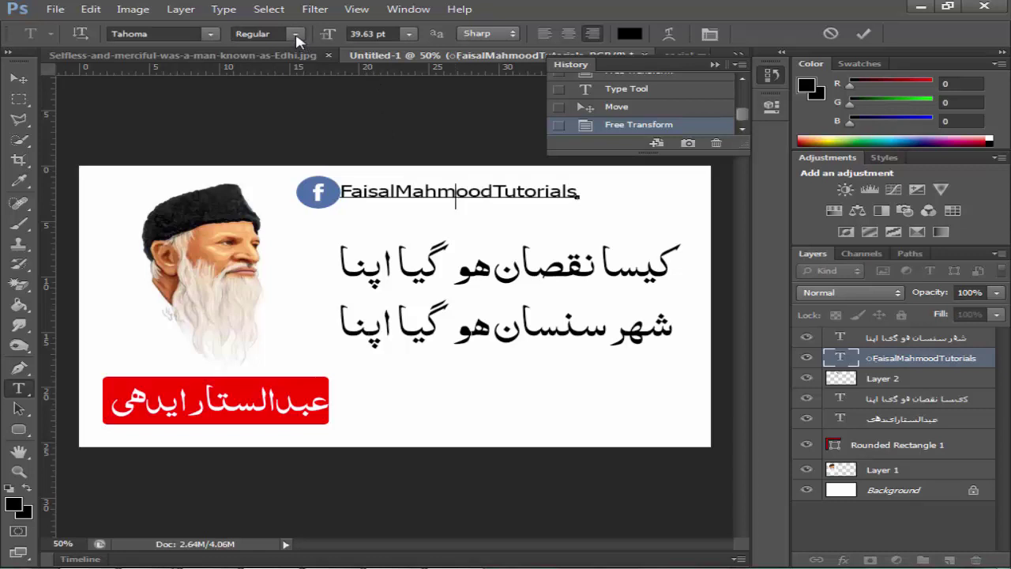
key(ctrl)
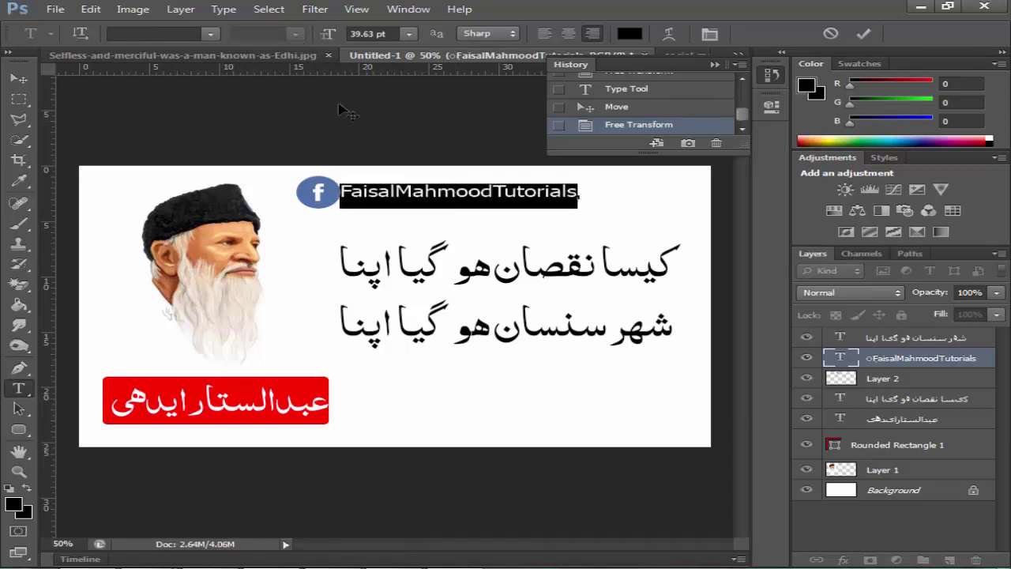
click(395, 192)
click(294, 34)
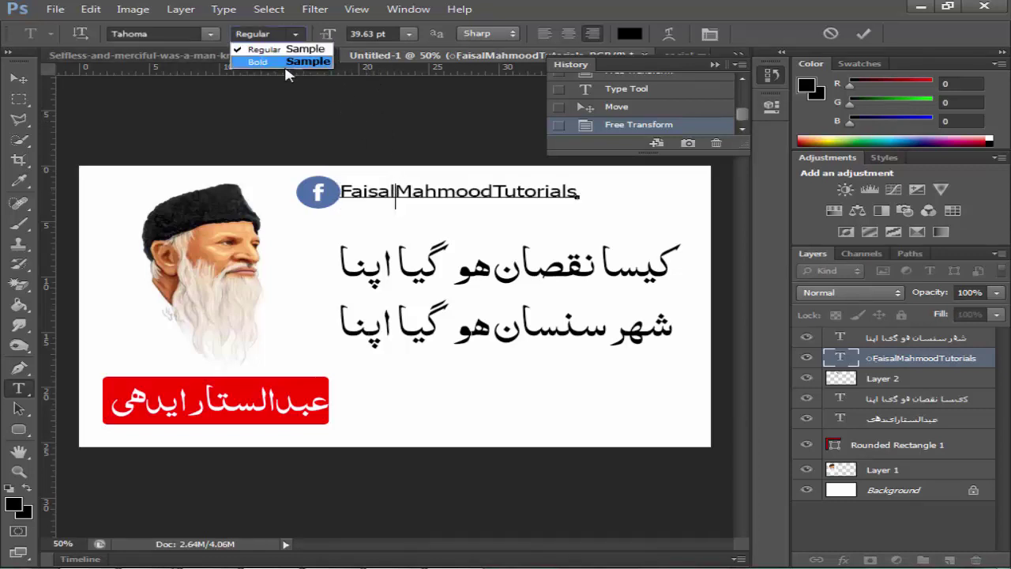
click(287, 63)
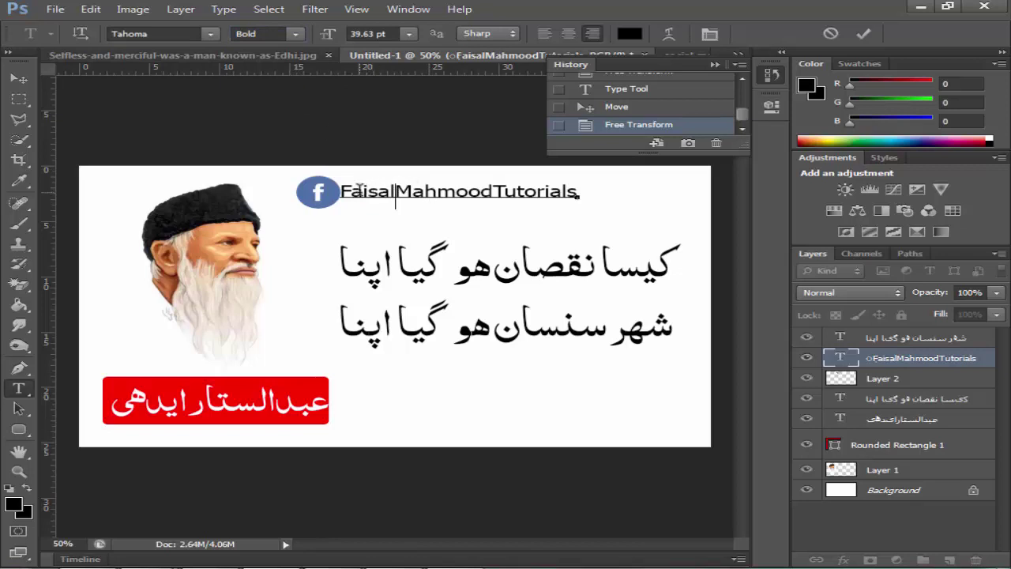
double_click(542, 191)
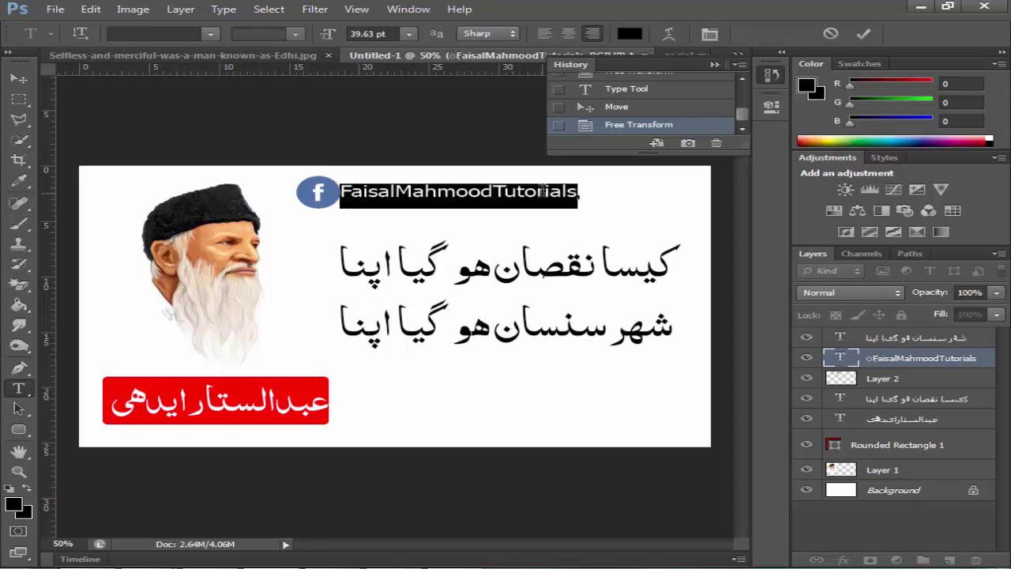
click(509, 190)
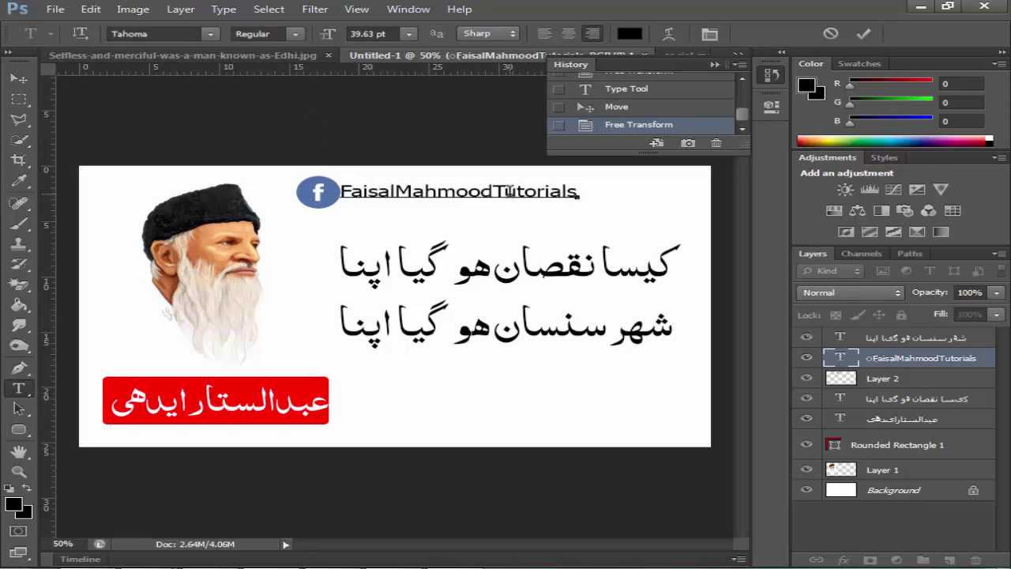
click(294, 33)
click(288, 64)
click(356, 190)
- Apply the Bold style to only the last three letters of the page name's first word
drag(367, 192, 400, 191)
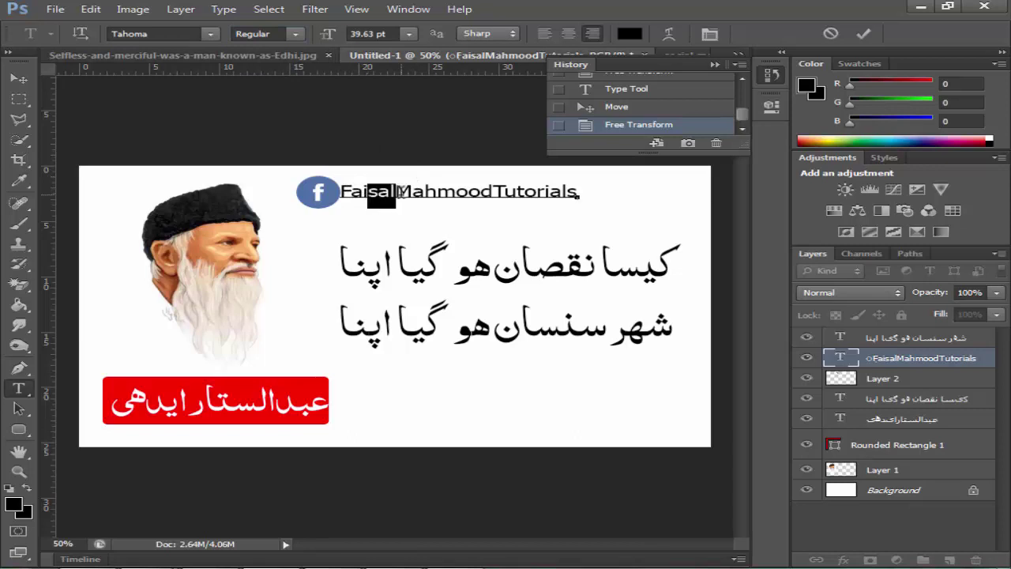
click(294, 34)
click(251, 59)
click(366, 187)
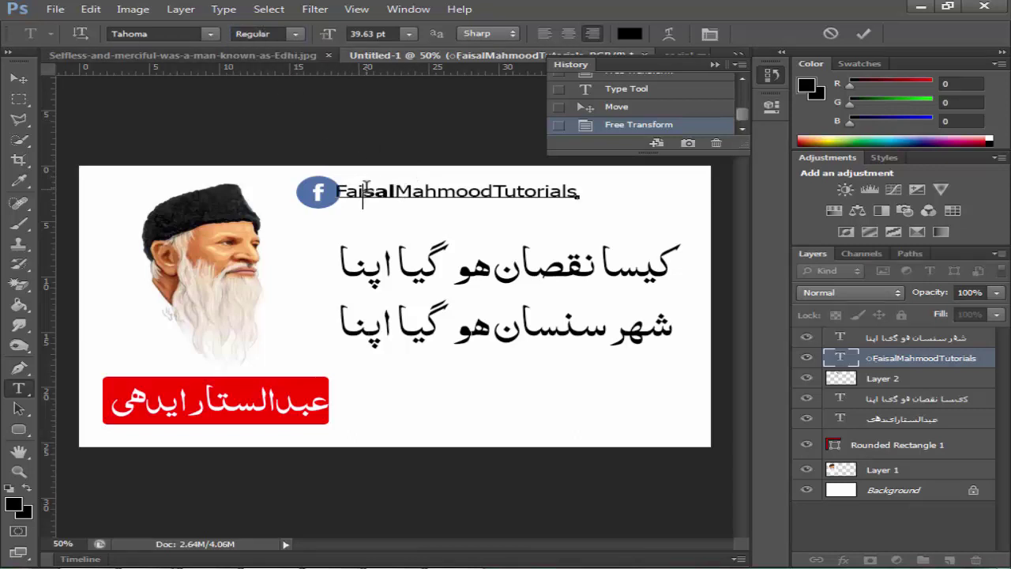
- Clear all the text in the page name layer and set its font to Tahoma Bold
key(ctrl+a)
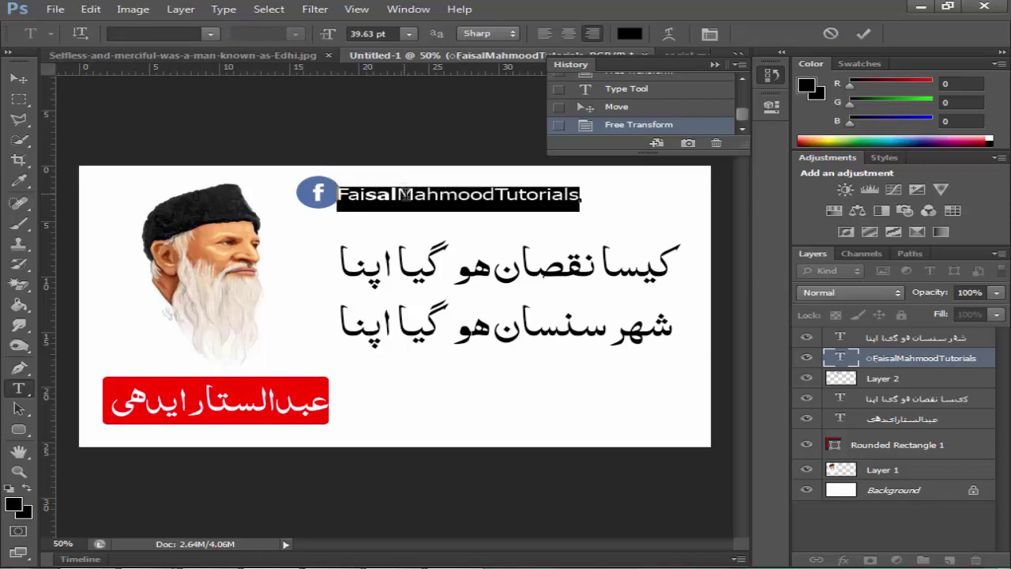
click(552, 201)
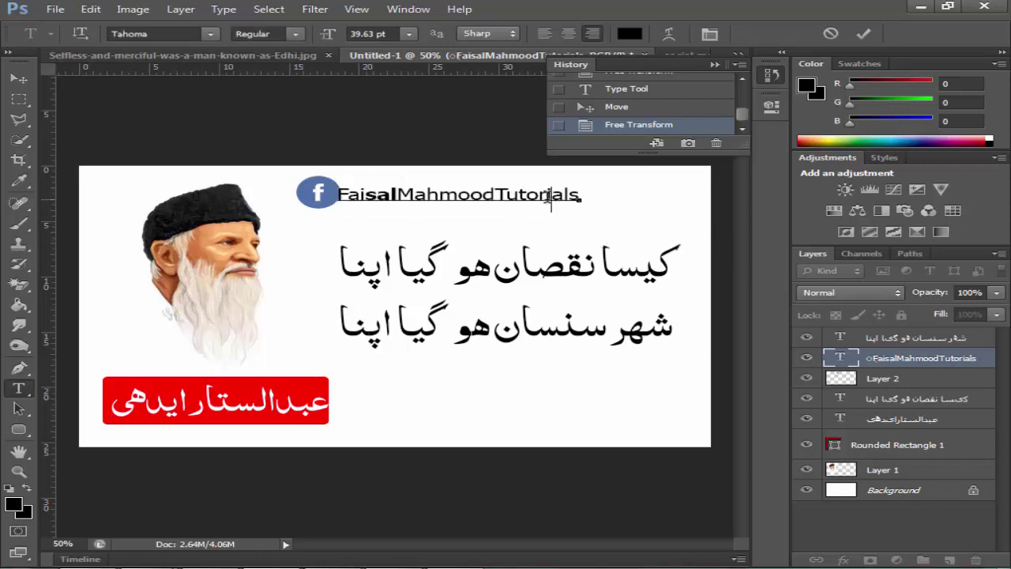
key(ctrl+a)
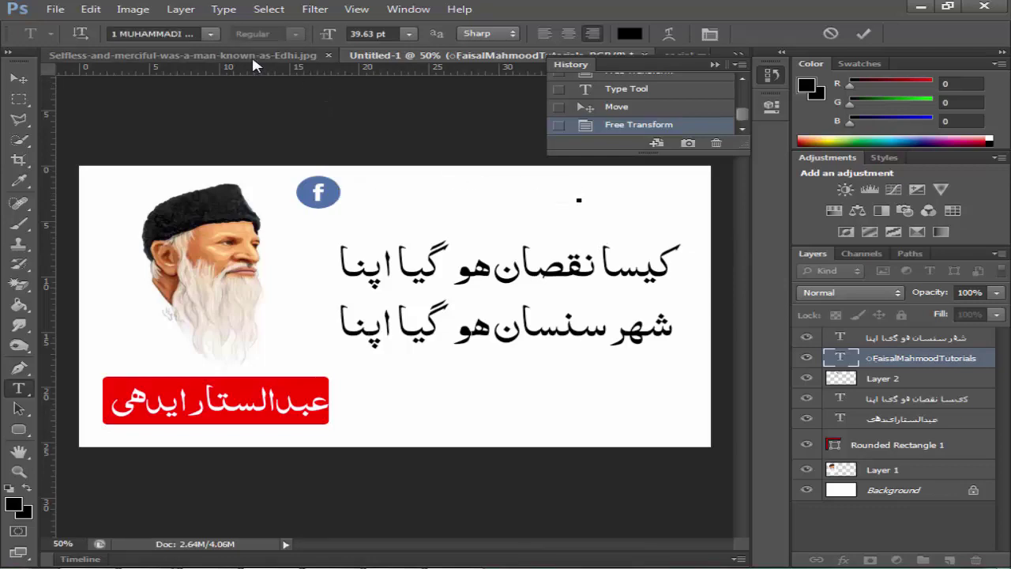
click(215, 37)
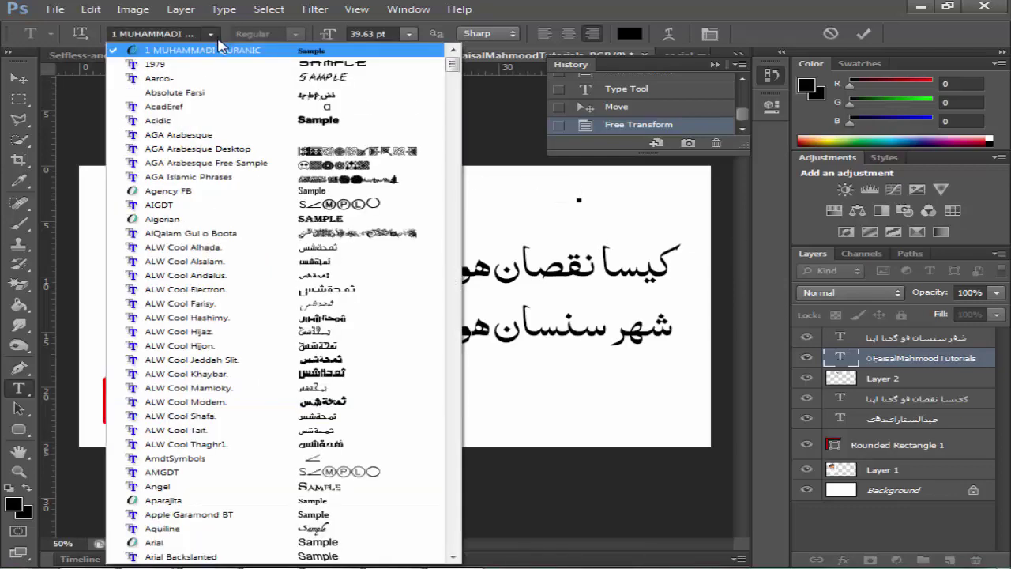
click(210, 35)
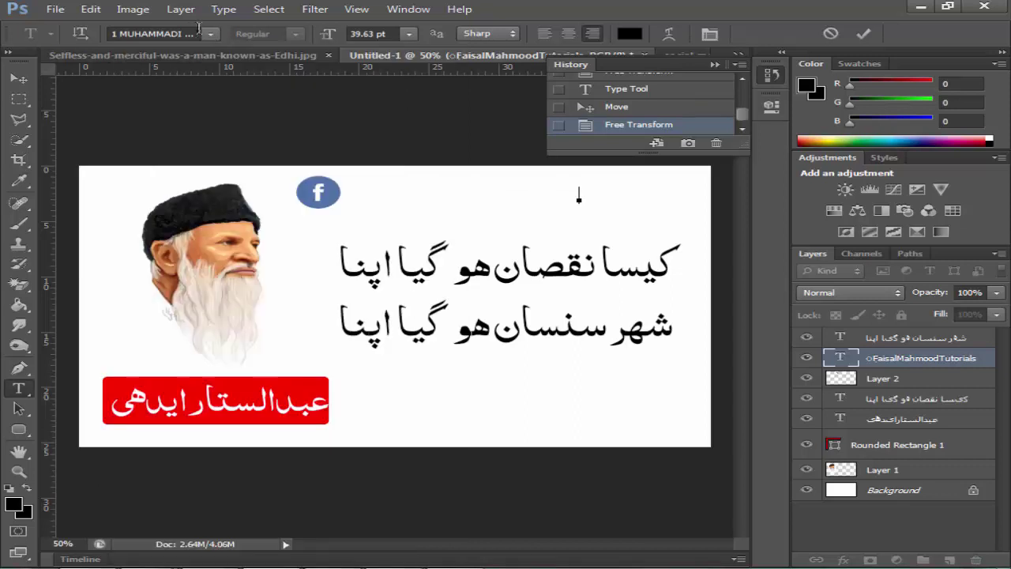
text(Tahoma)
key(Return)
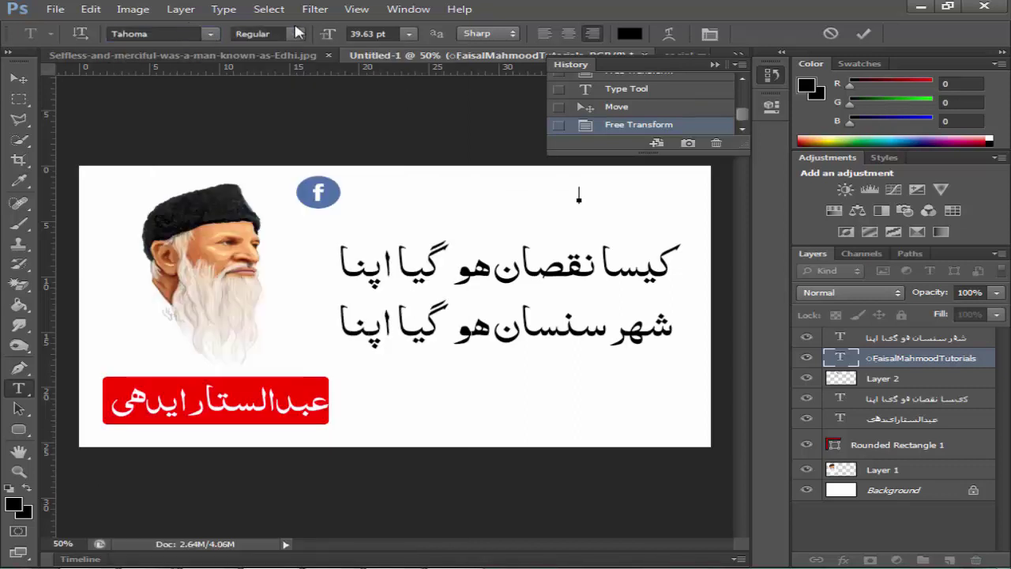
click(295, 33)
click(253, 55)
- Re-enter the Facebook page name in the emptied text layer and move it directly beside the Facebook icon
text(faisal)
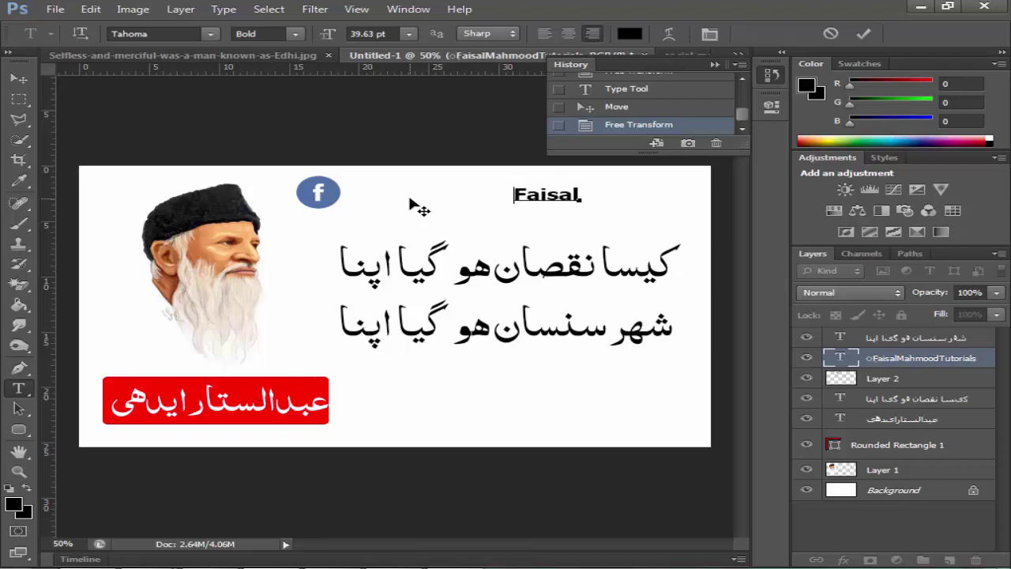
text(MahmoodTutorials)
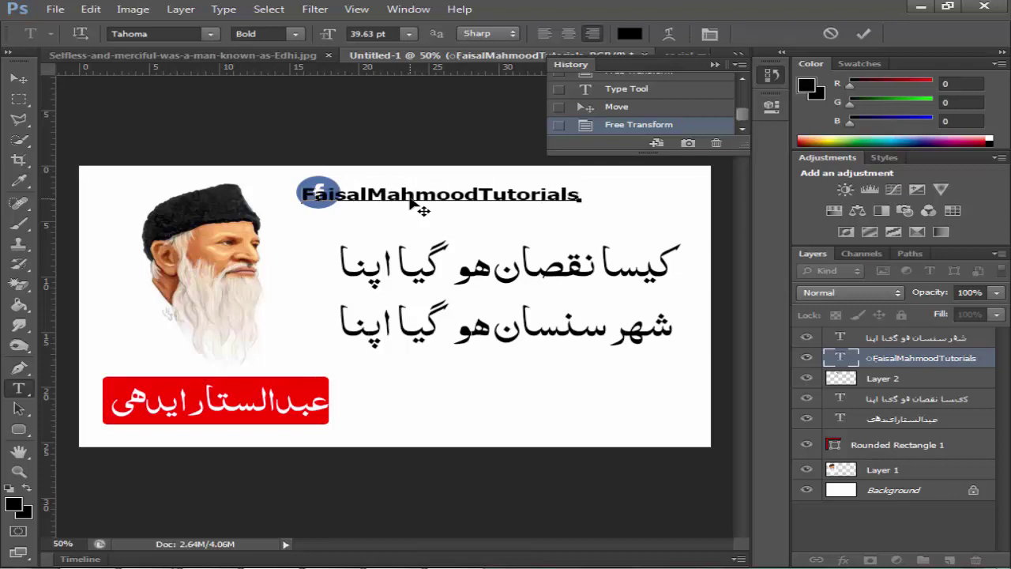
key(ctrl+Return)
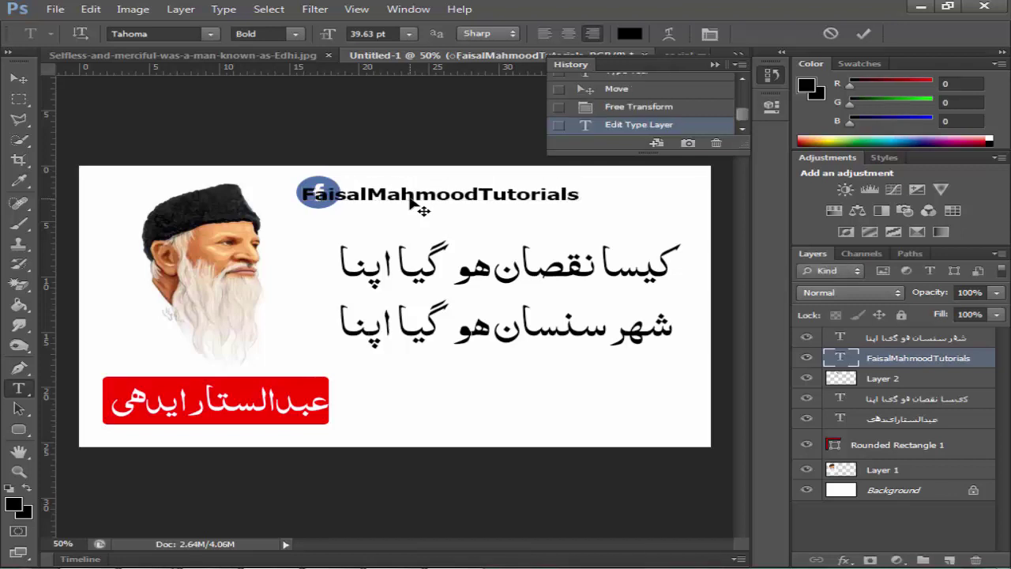
key(v)
drag(413, 197, 452, 199)
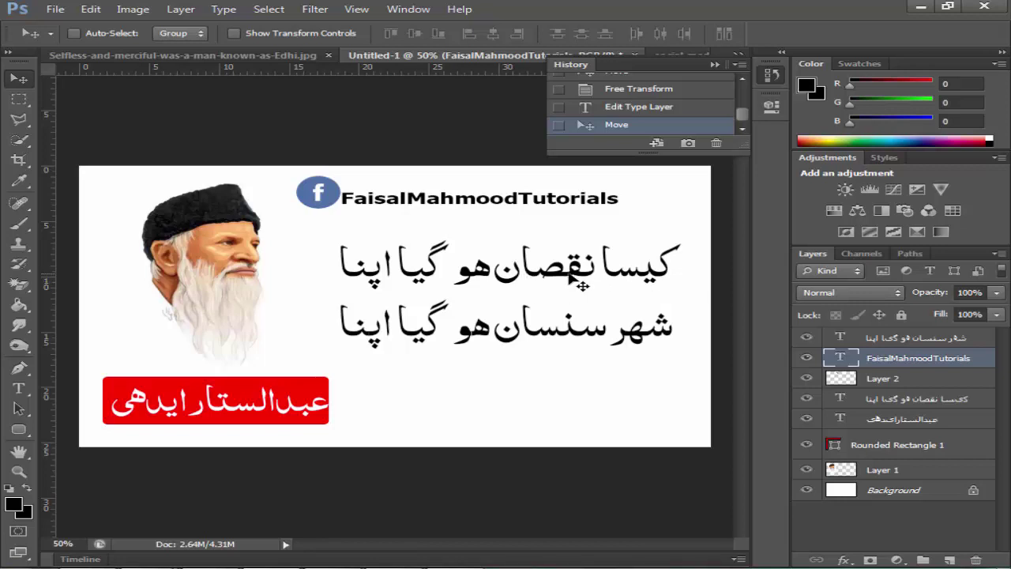
- Save the image to the Desktop as a JPEG named asfddsa with quality 11 (Maximum) and Progressive format with 3 scans
click(54, 9)
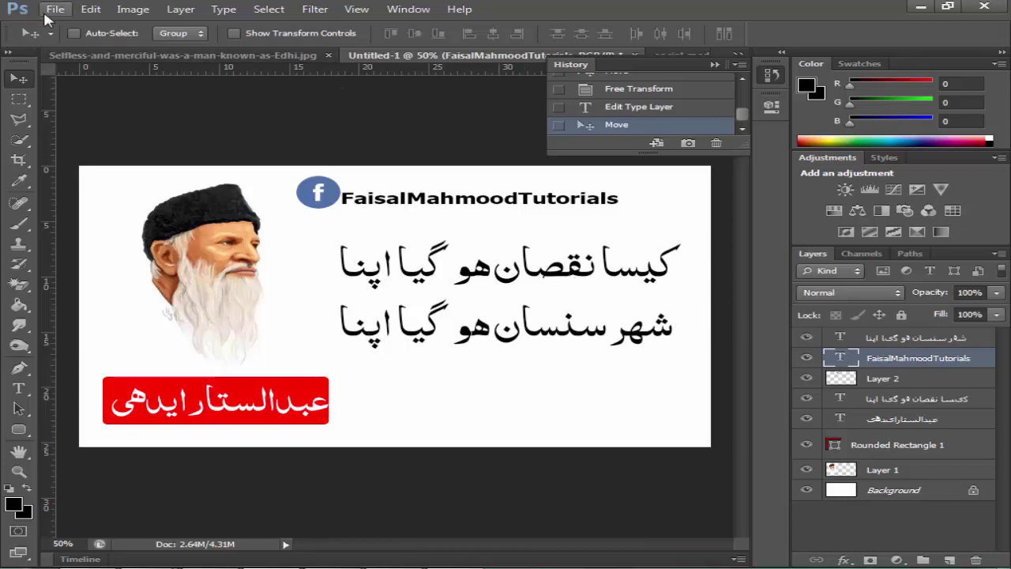
click(132, 198)
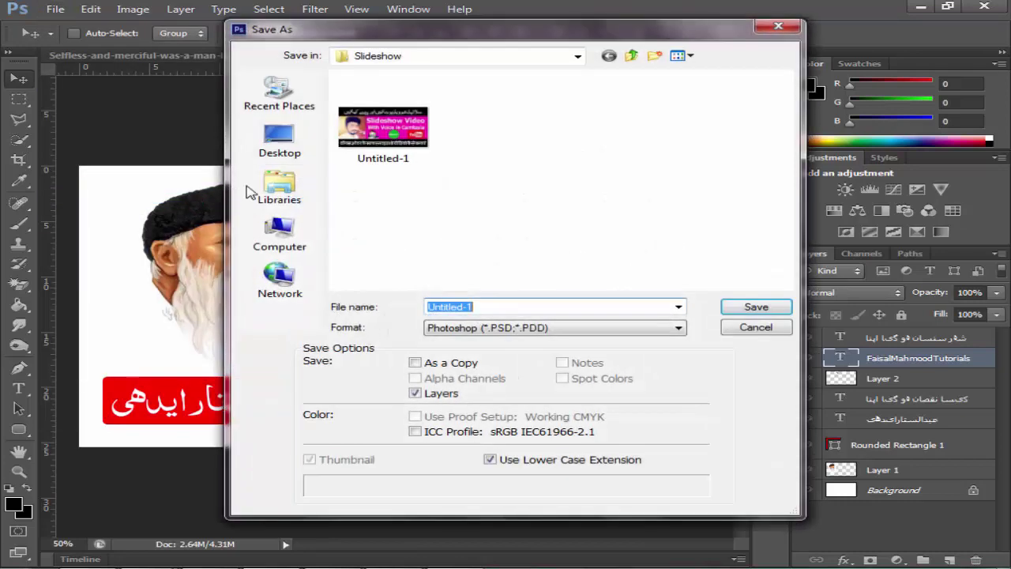
click(280, 139)
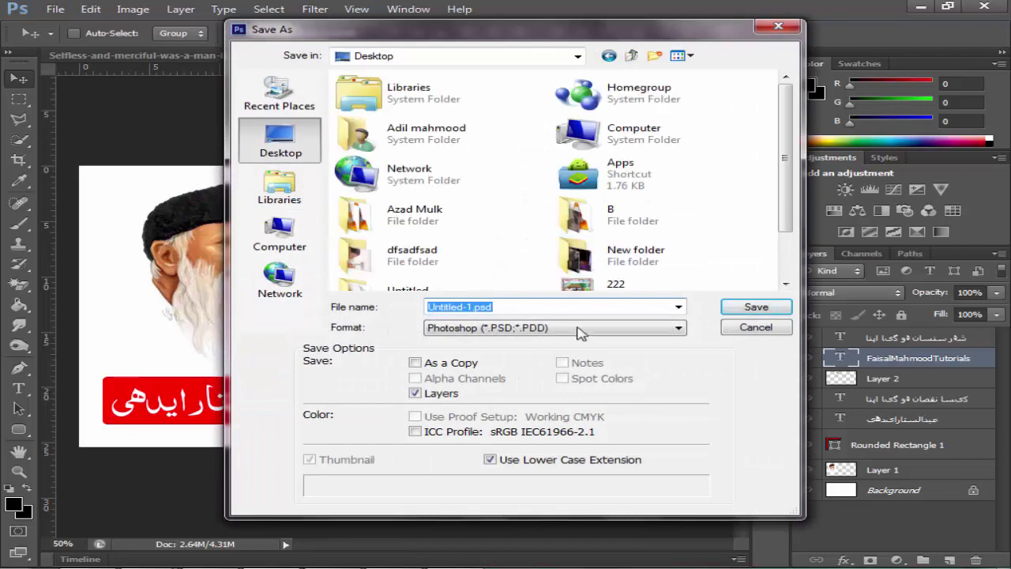
click(553, 326)
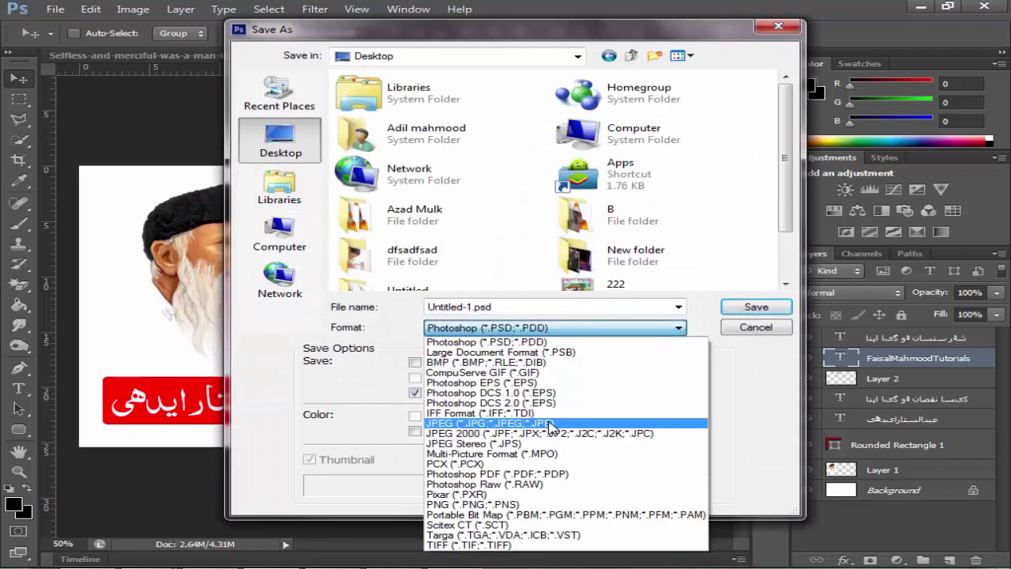
click(550, 424)
double_click(571, 306)
text(asdfsdf)
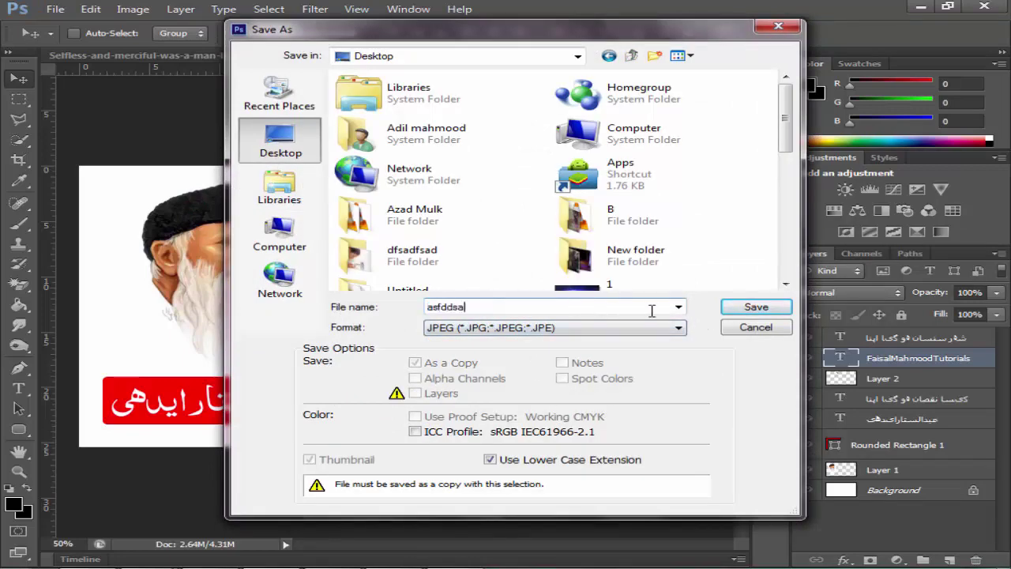
click(755, 308)
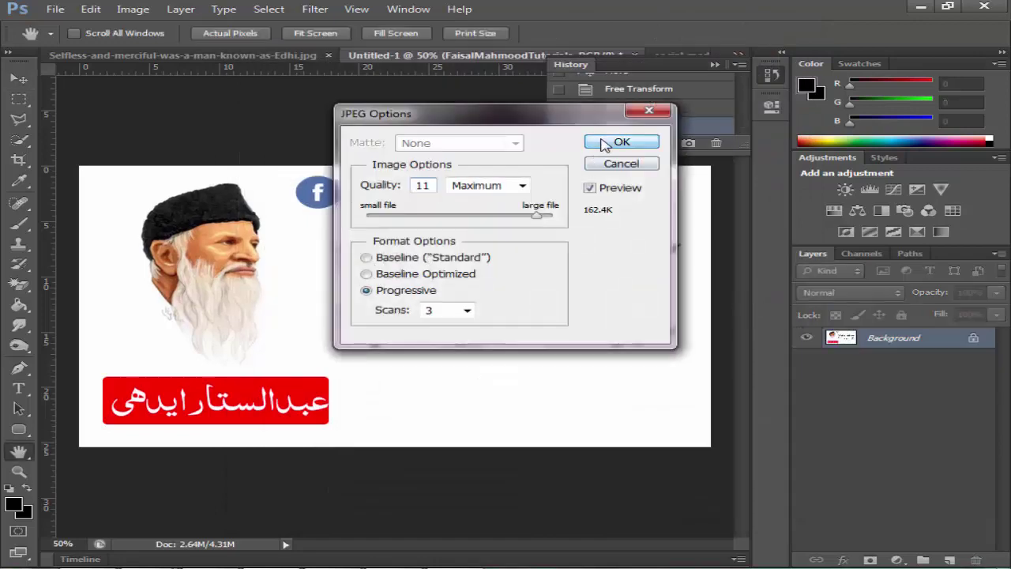
click(608, 142)
- Switch to the desktop and preview the saved asfddsa image in Windows Photo Viewer
click(919, 6)
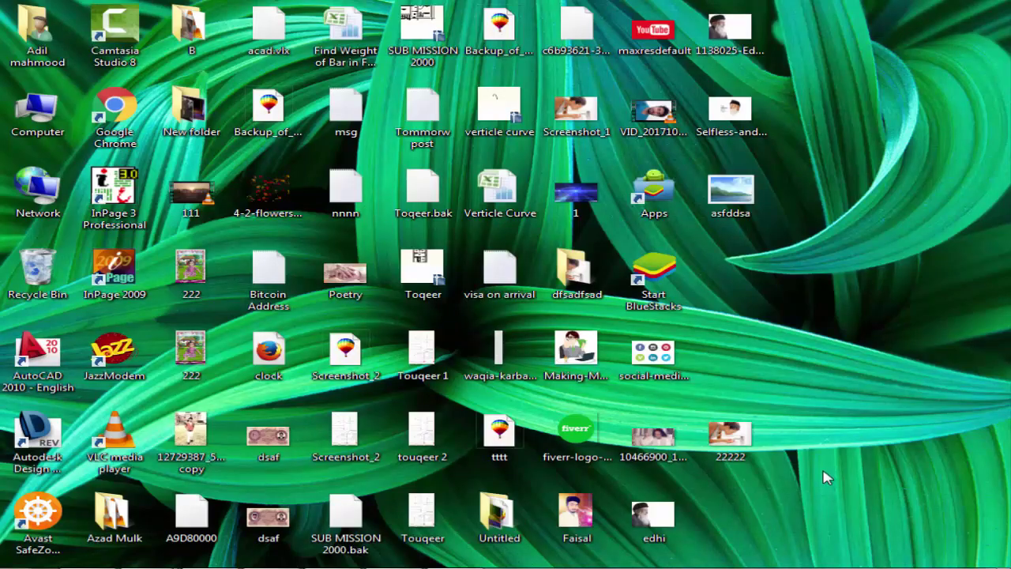
right_click(726, 214)
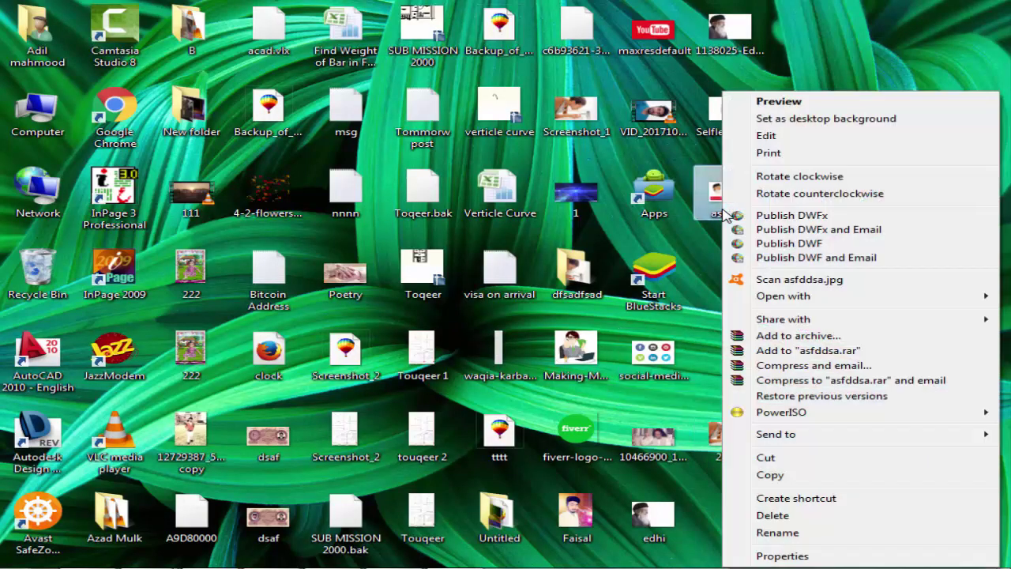
click(754, 101)
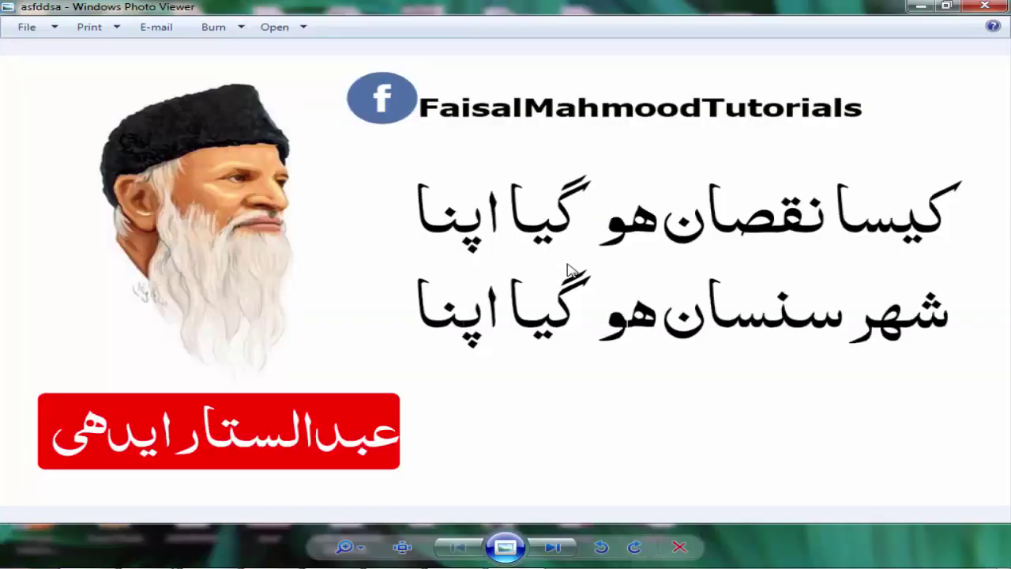